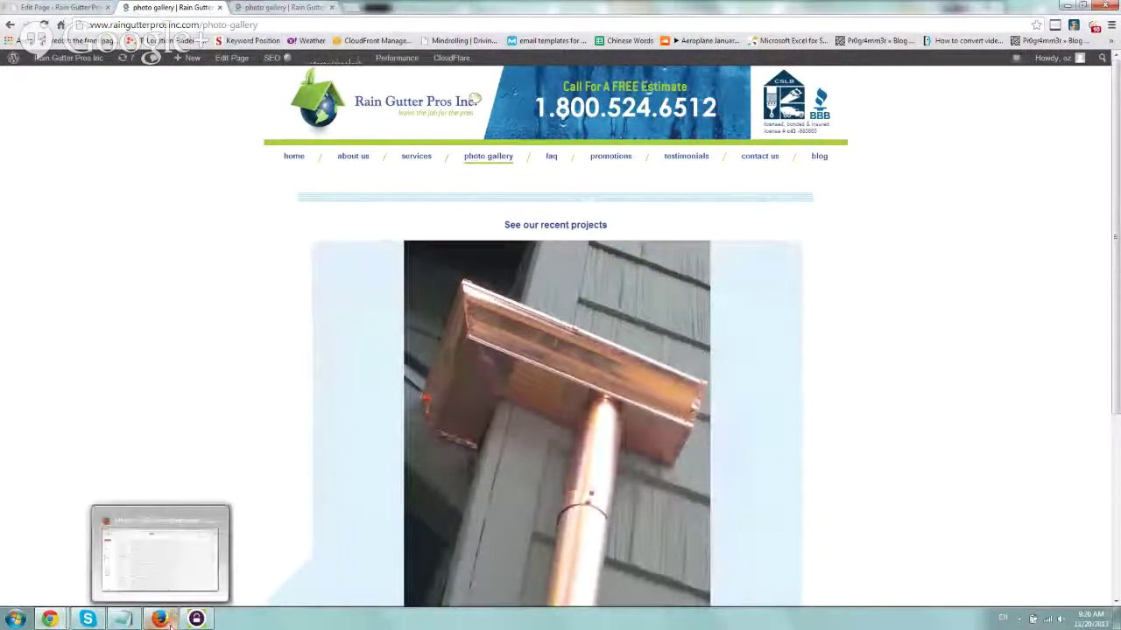
# In Google Analytics Admin, open the Visit Contact Page goal under Goals.
pyautogui.click(172, 622)
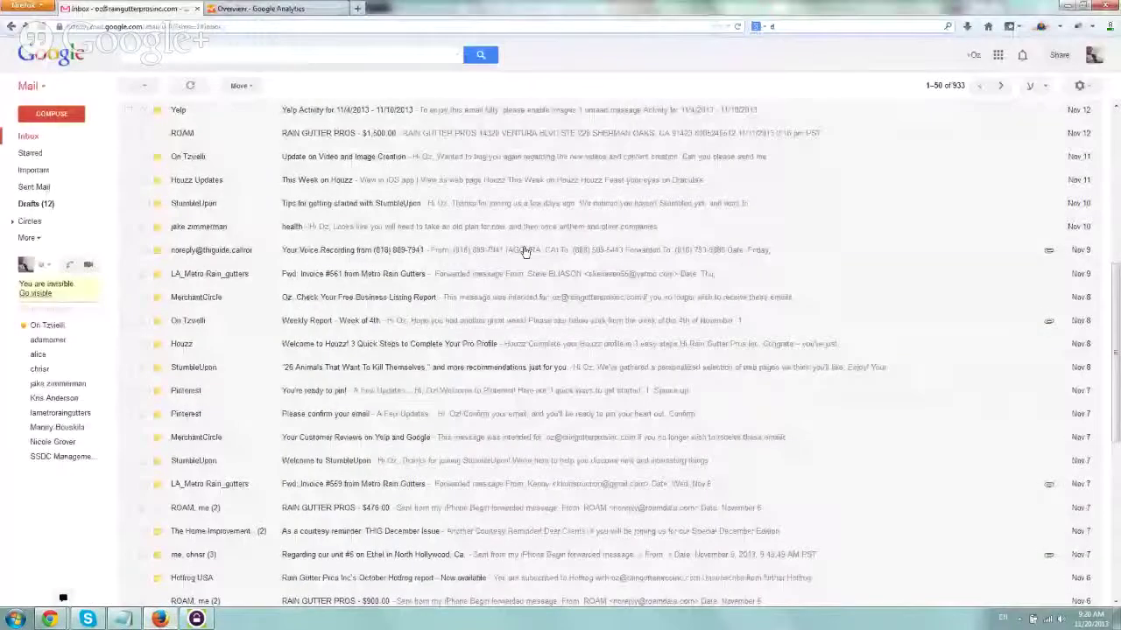
pyautogui.click(272, 9)
pyautogui.click(196, 9)
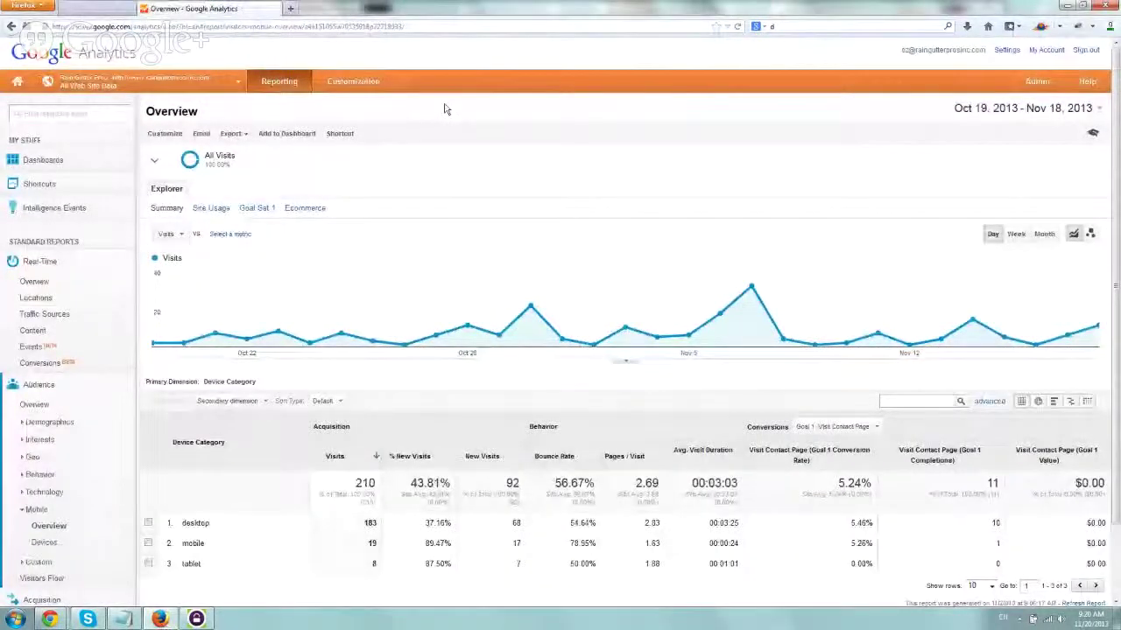
pyautogui.click(1037, 80)
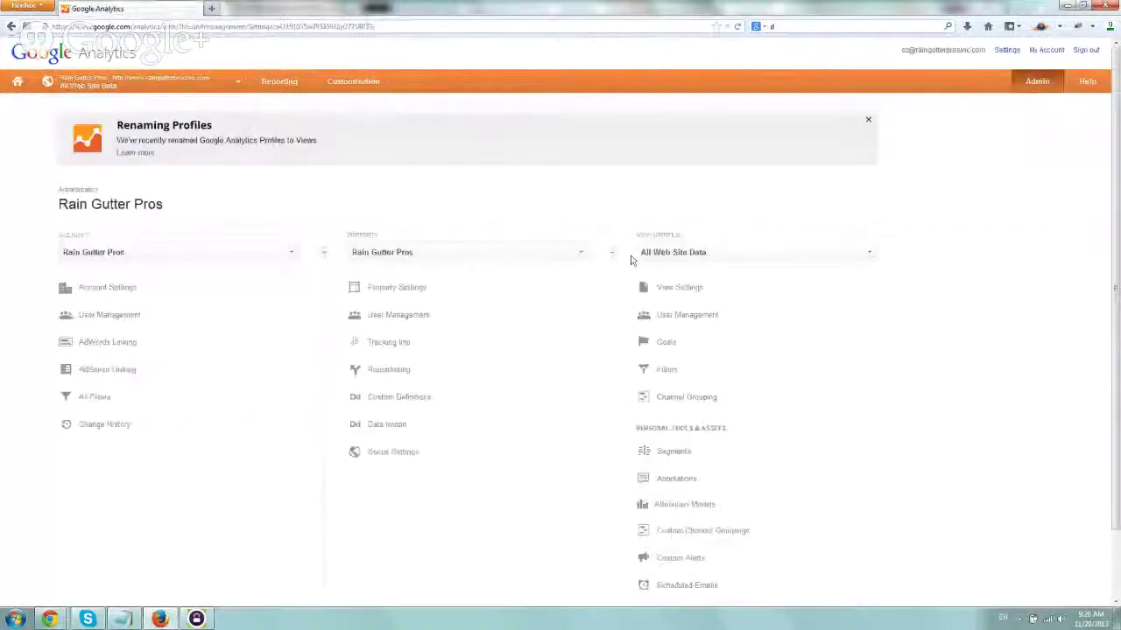
pyautogui.click(671, 341)
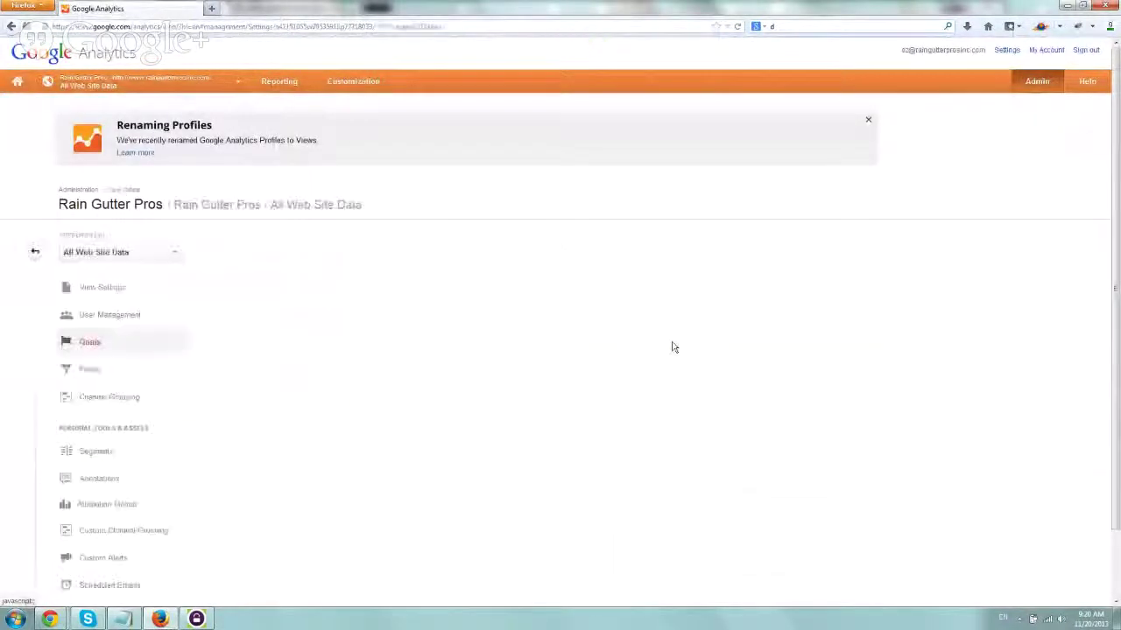
pyautogui.click(248, 287)
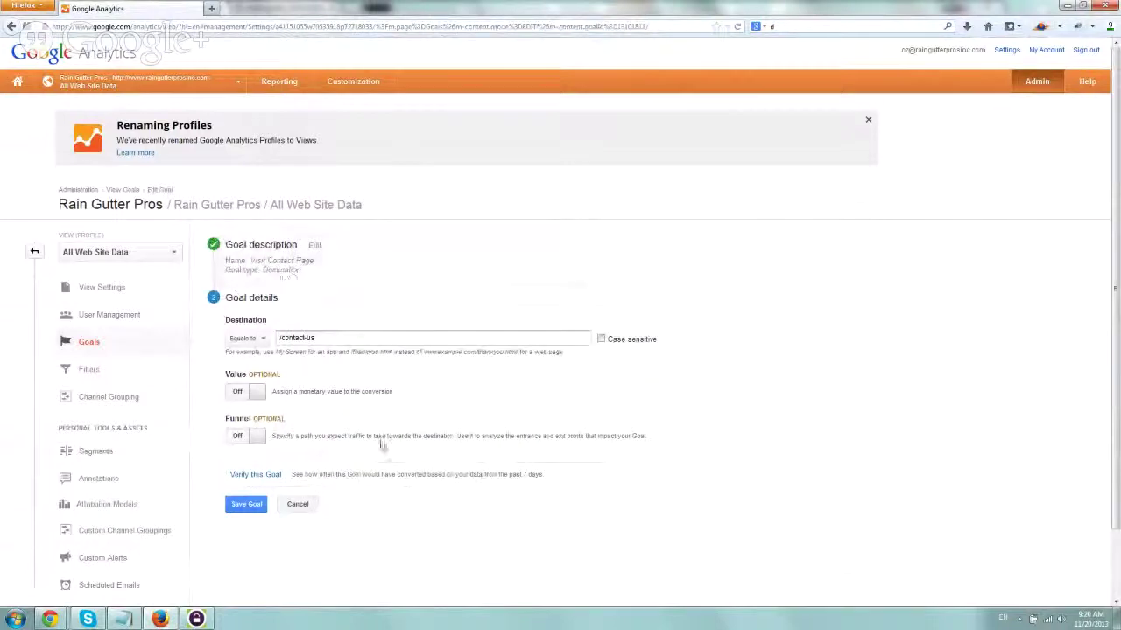
# Copy the goal's /contact-us destination and bring up the Rain Gutter Pros contact page in Chrome.
pyautogui.tripleClick(283, 337)
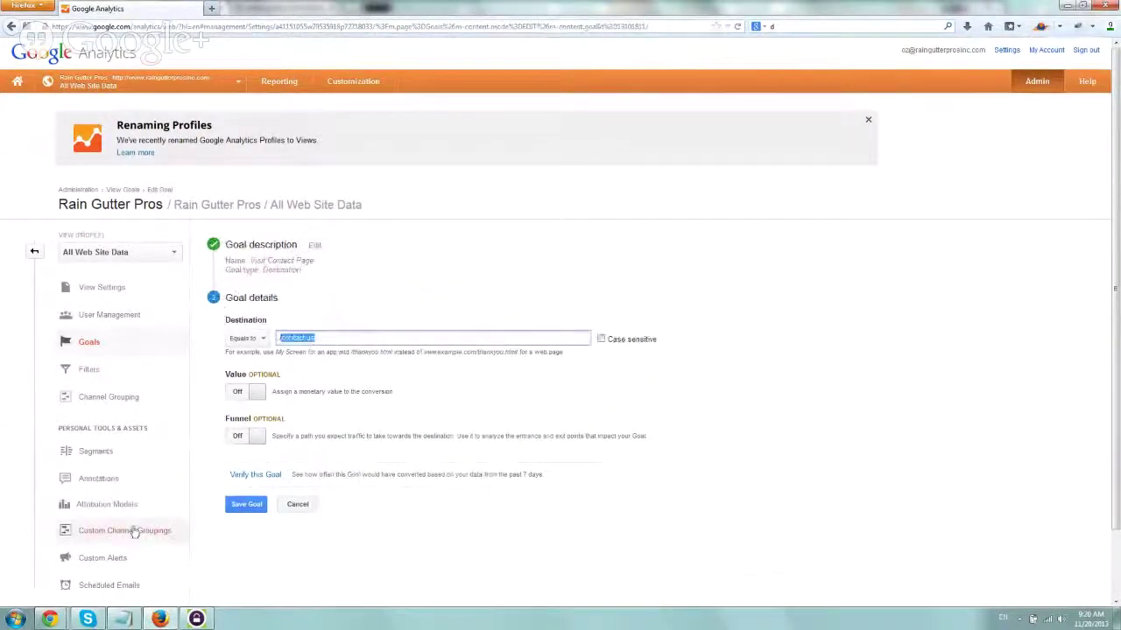
pyautogui.moveTo(49, 619)
pyautogui.click(78, 564)
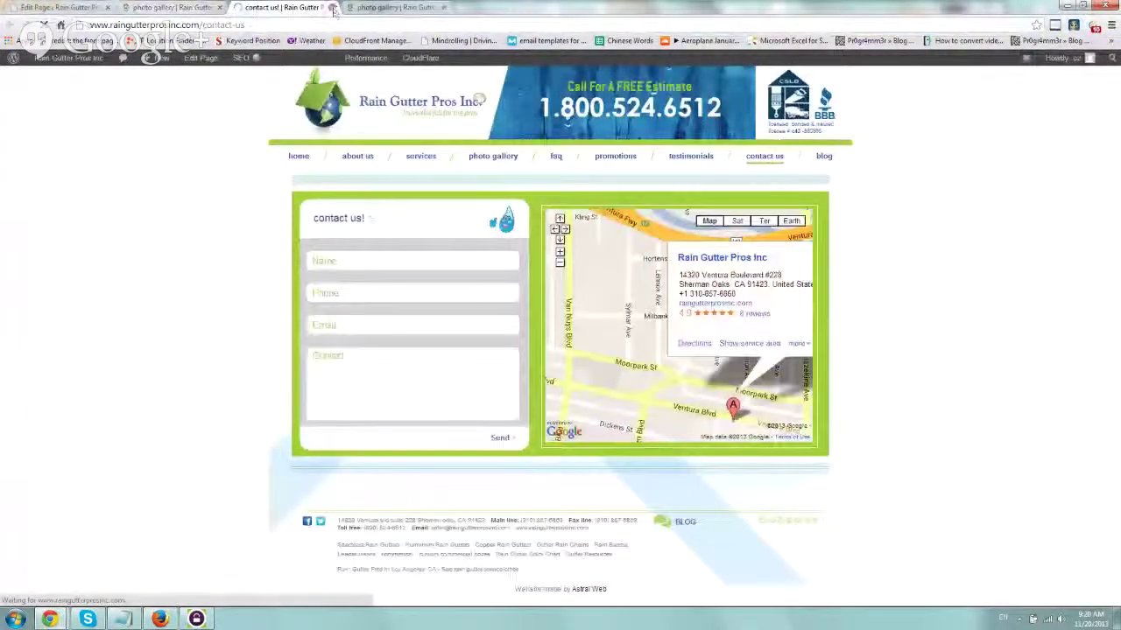
# Close the contact us tab and highlight the photo gallery's 'See our recent projects' heading.
pyautogui.click(331, 7)
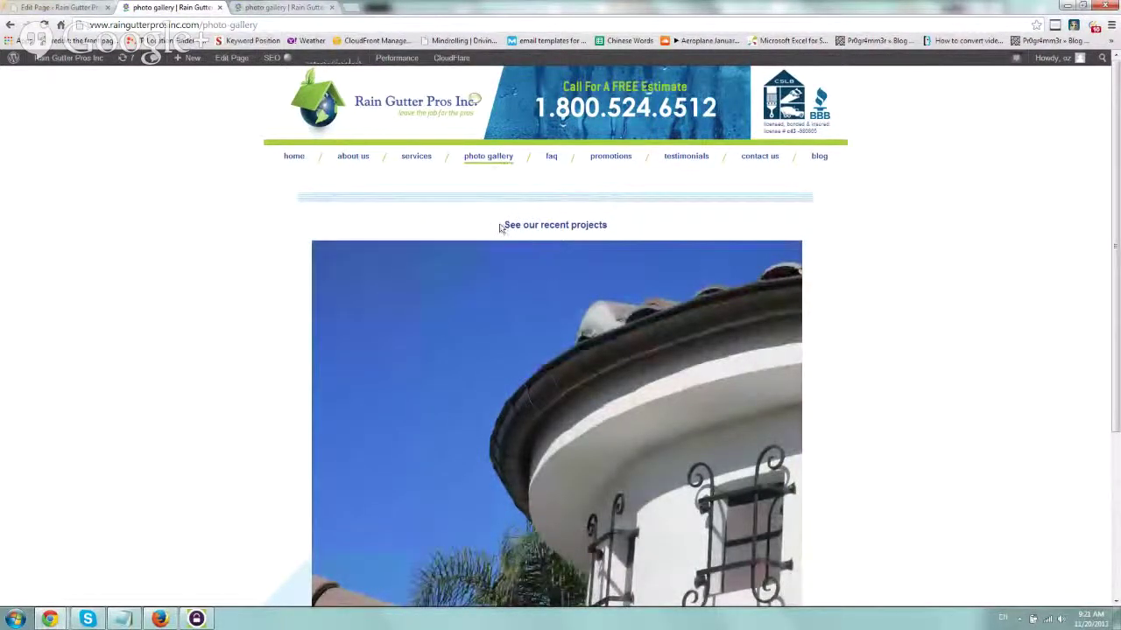
pyautogui.moveTo(501, 229); pyautogui.dragTo(632, 222)
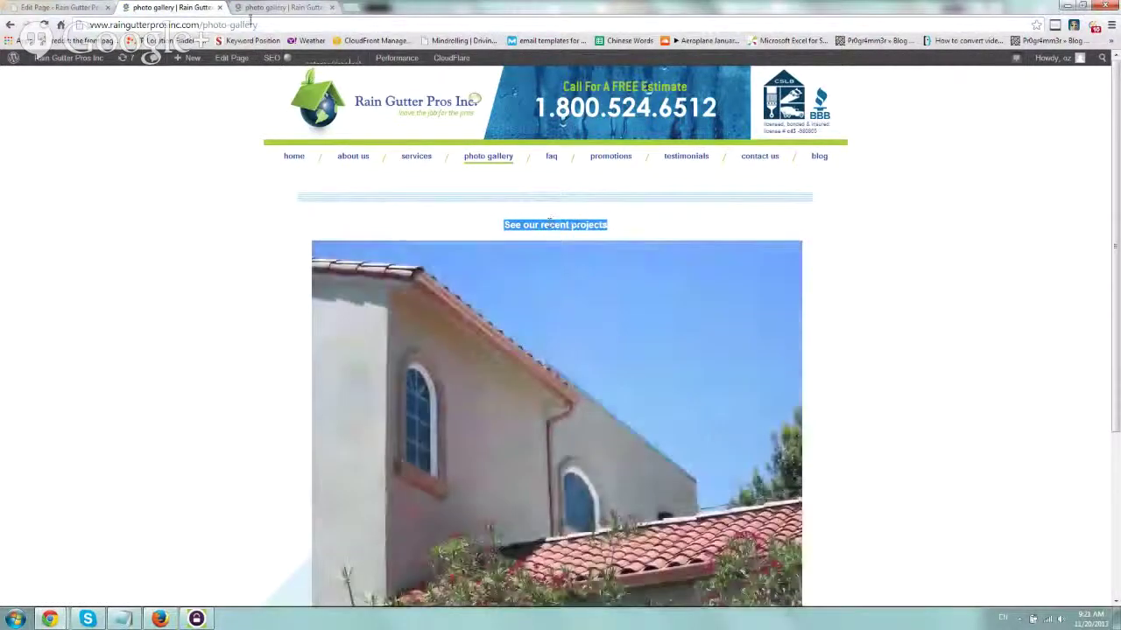
# Review the WordPress page editor, recheck the original heading, then view the photo-gallery-2 page.
pyautogui.click(98, 8)
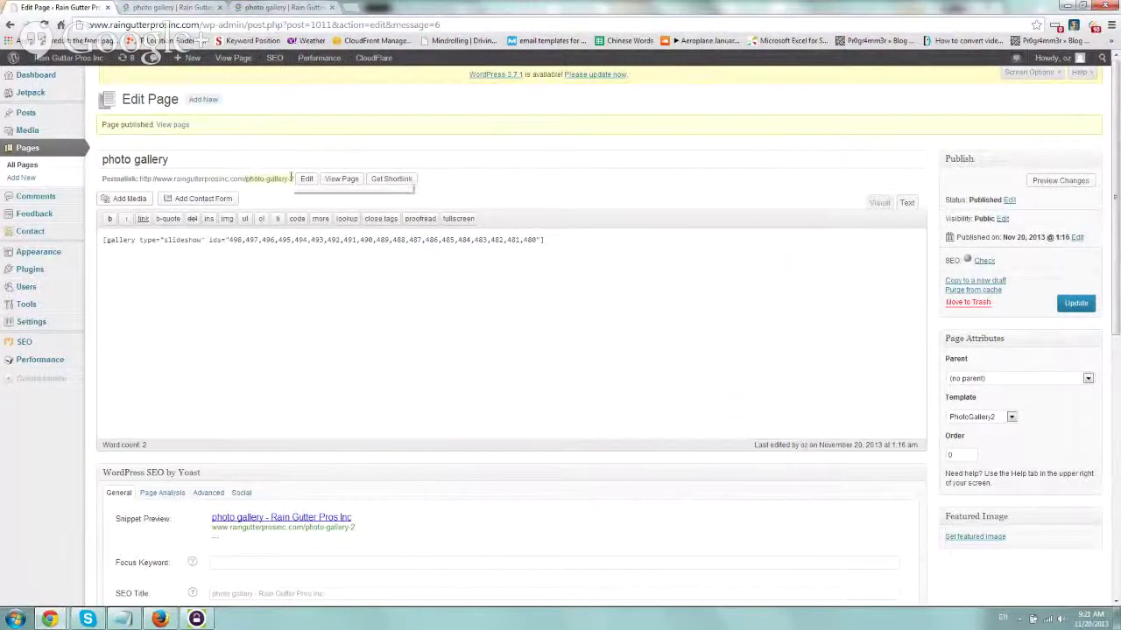
pyautogui.click(181, 7)
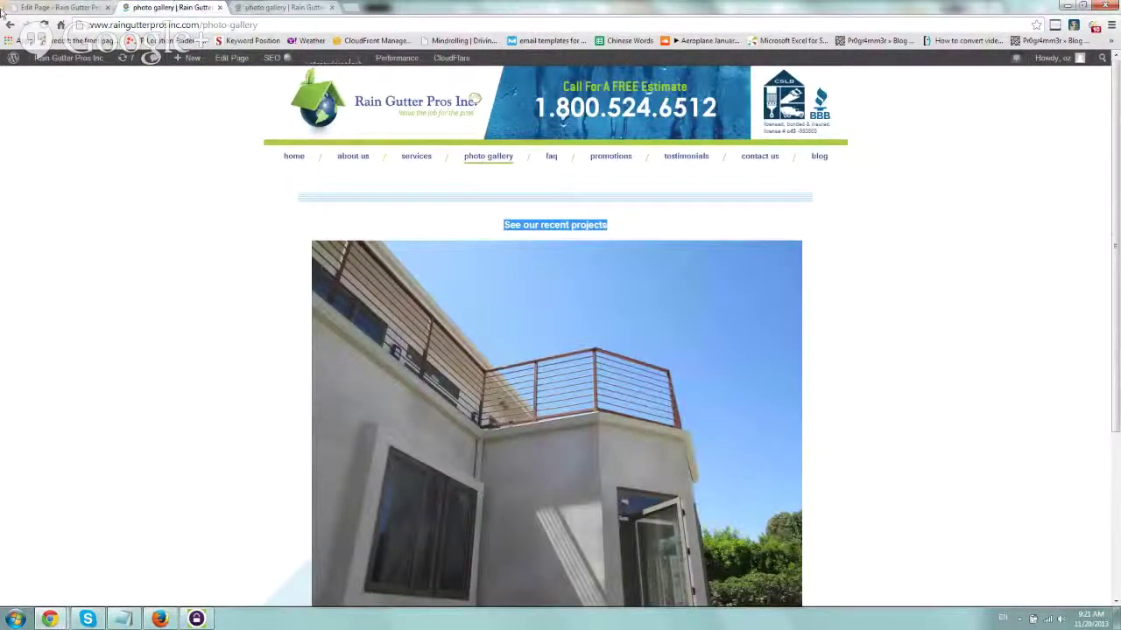
pyautogui.click(200, 243)
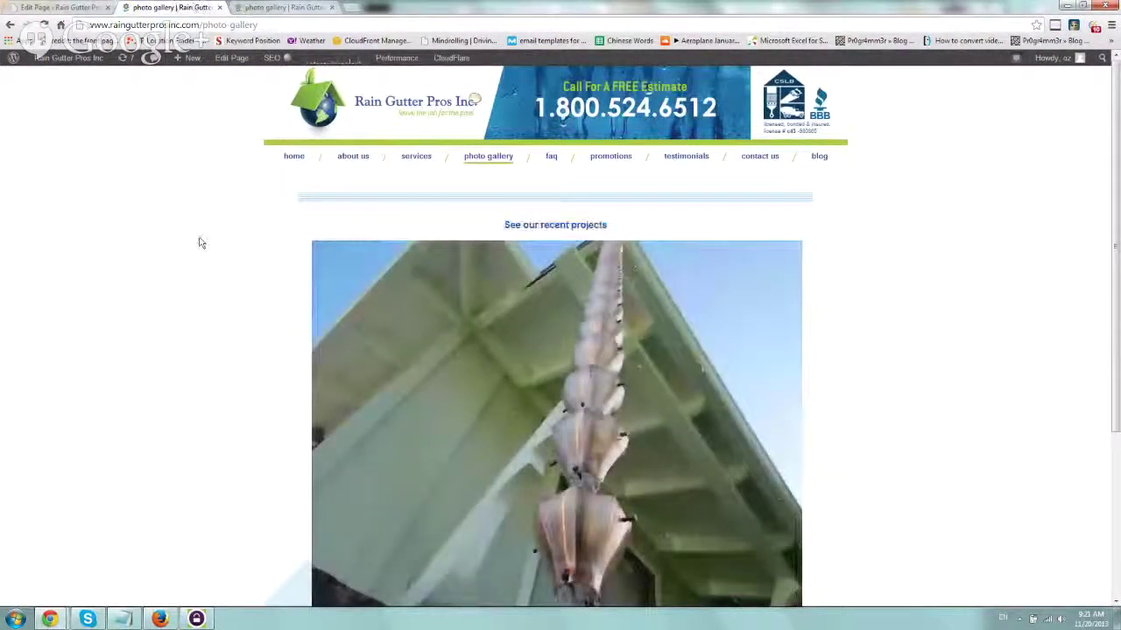
pyautogui.moveTo(501, 225); pyautogui.dragTo(638, 223)
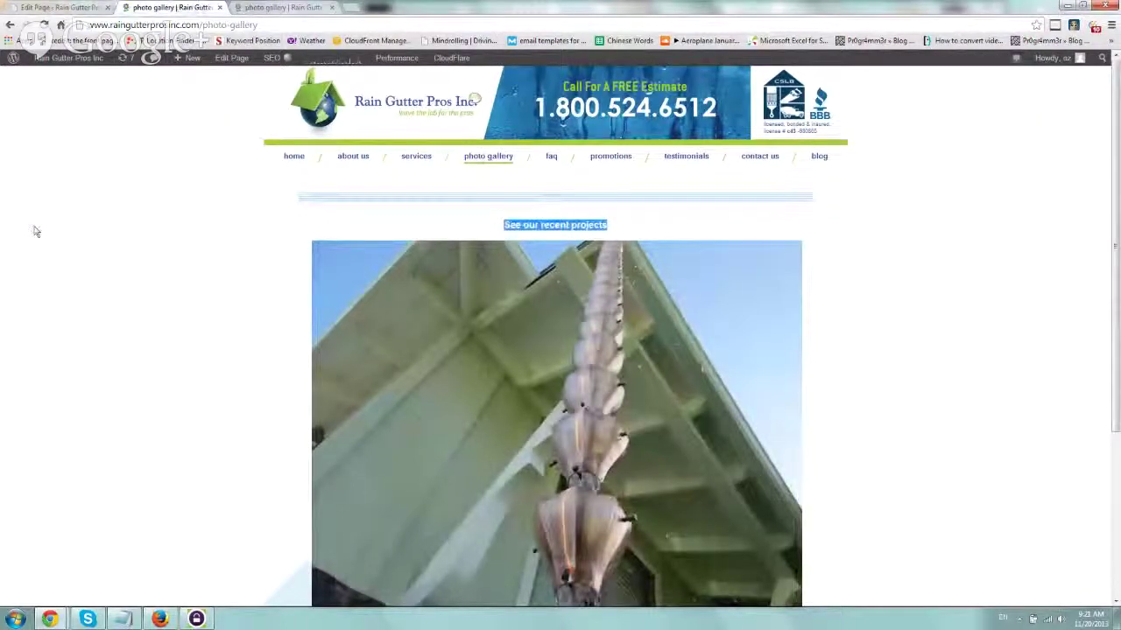
pyautogui.click(272, 7)
# Compare photo-gallery-2's 'Get a Free Estimate Today!' heading against the original's 'See our recent projects'.
pyautogui.moveTo(257, 24); pyautogui.dragTo(278, 27)
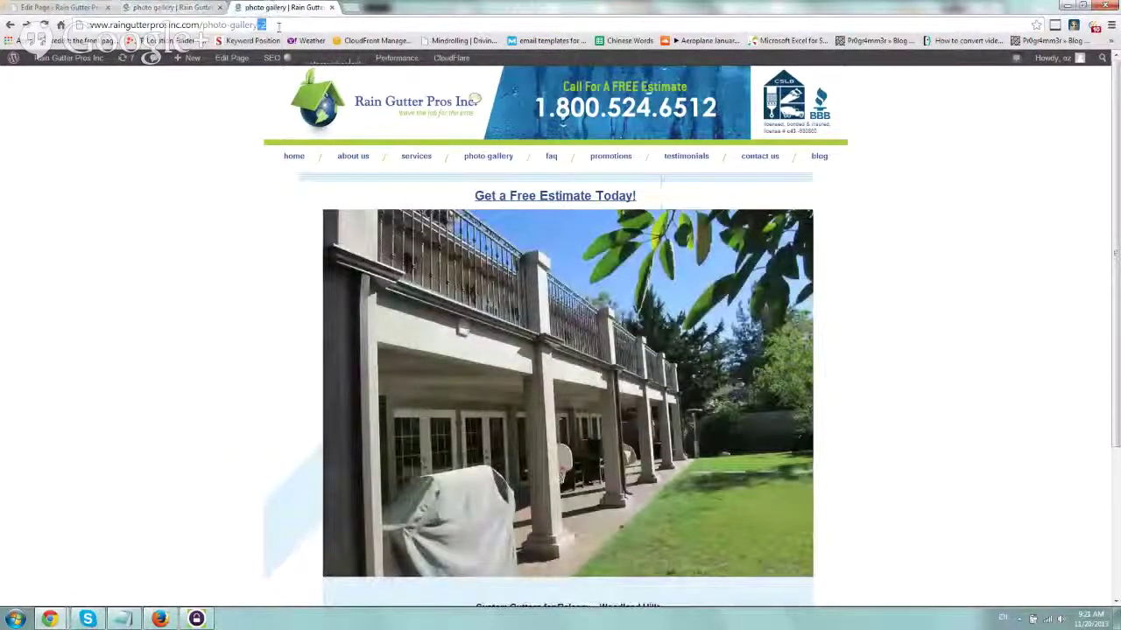
pyautogui.moveTo(472, 195); pyautogui.dragTo(650, 195)
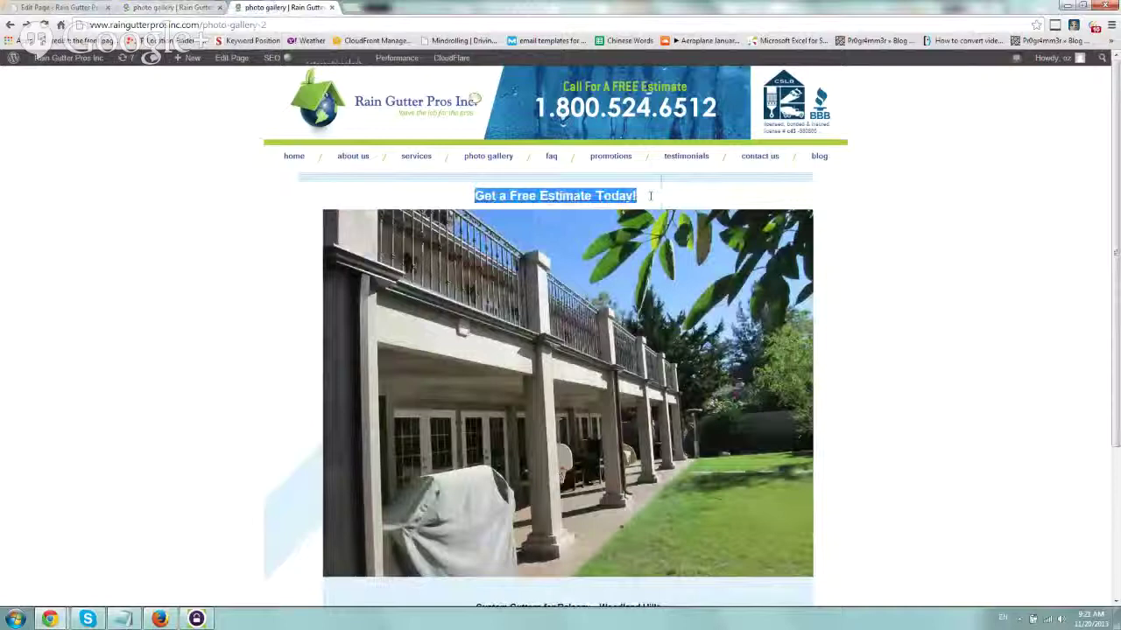
pyautogui.click(650, 195)
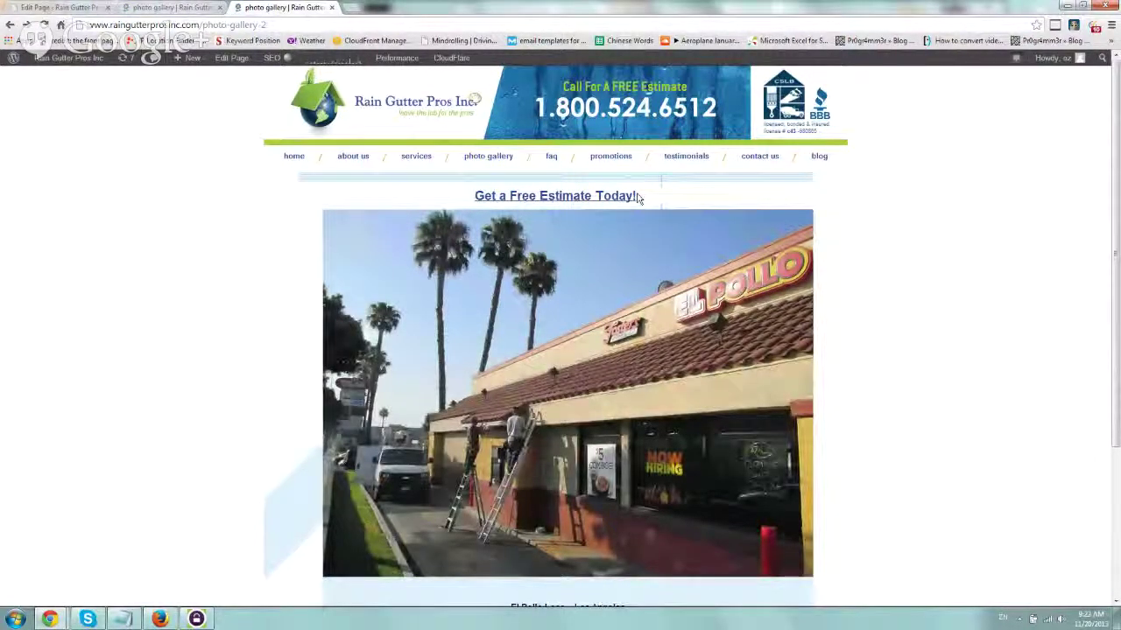
pyautogui.hotkey('ctrl', 'shift', 'Tab')
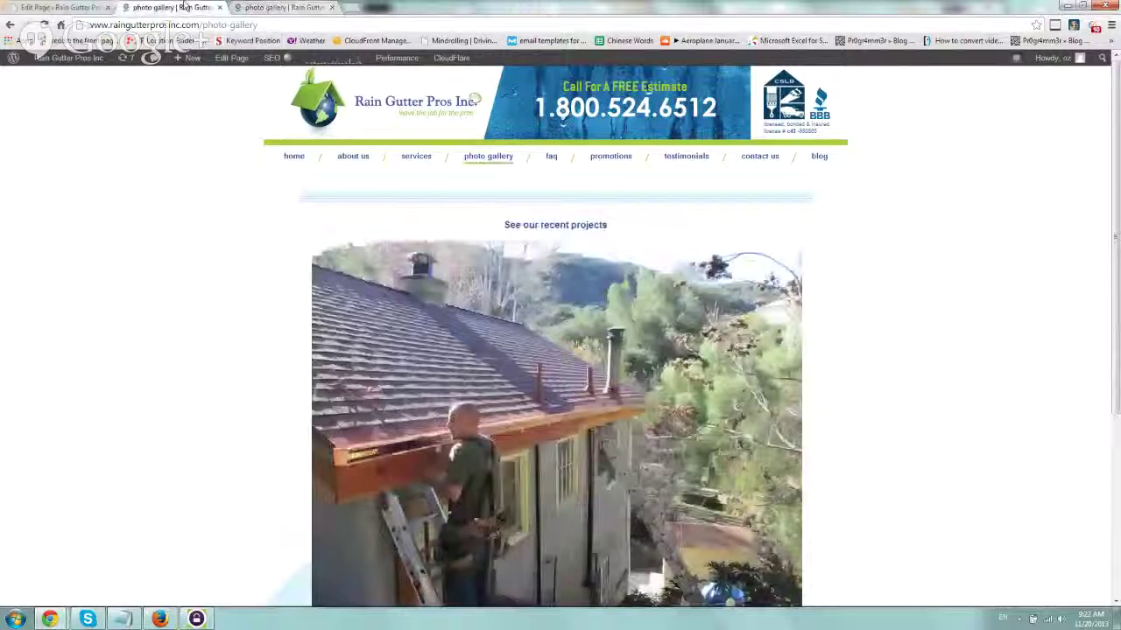
pyautogui.moveTo(517, 190); pyautogui.dragTo(625, 230)
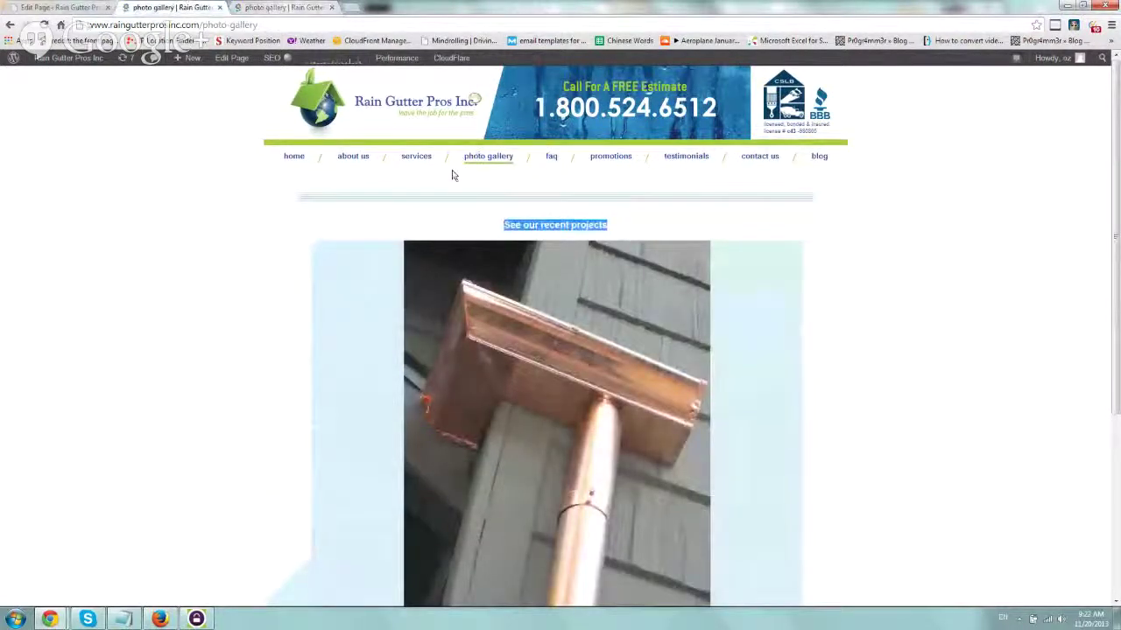
pyautogui.click(280, 7)
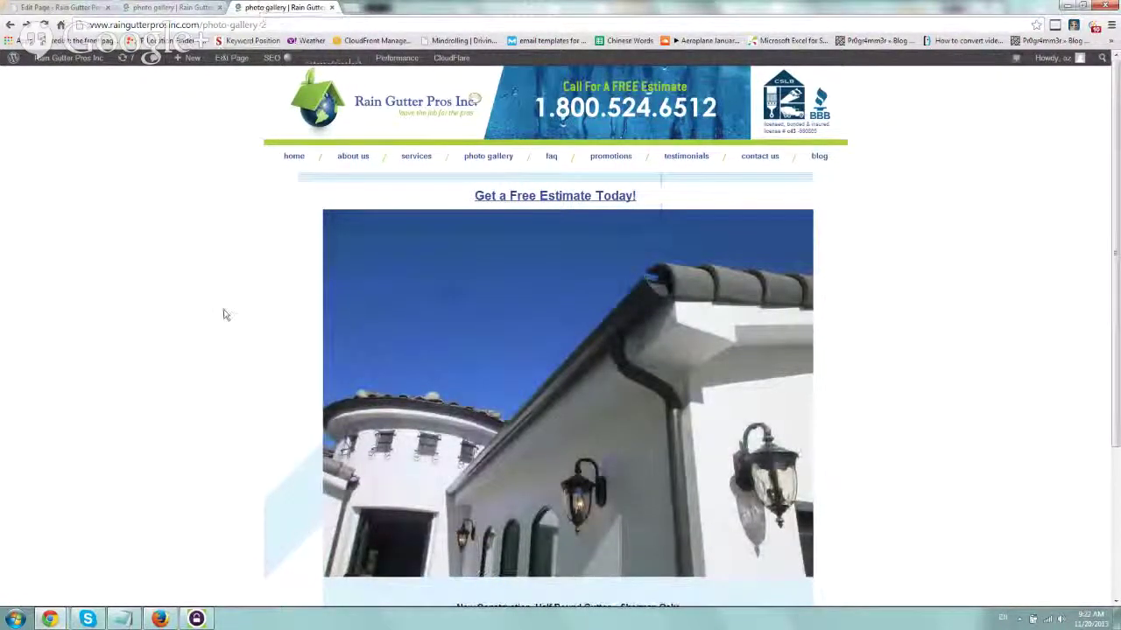
# Go to Reporting and open Behavior > Experiments in Google Analytics.
pyautogui.click(160, 619)
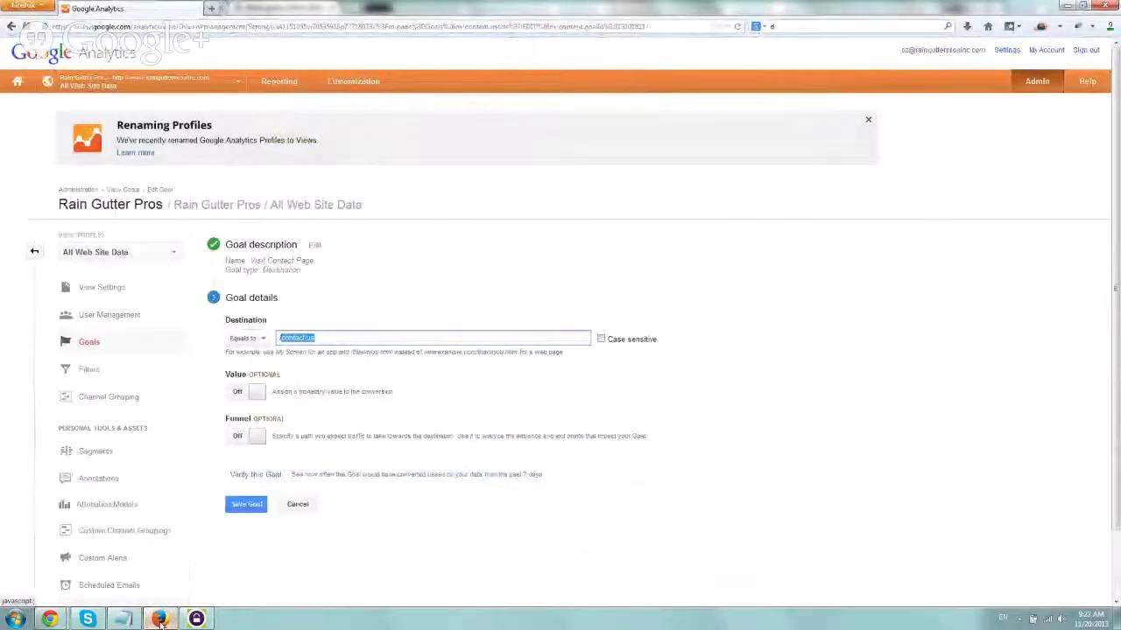
pyautogui.click(275, 81)
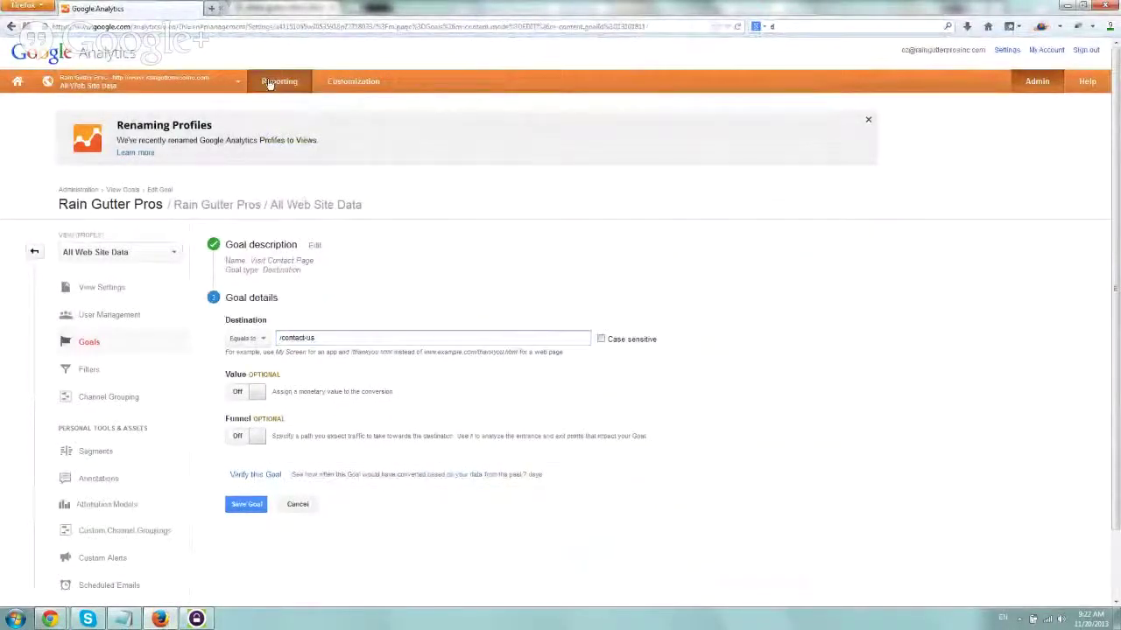
pyautogui.scroll(-2, 150, 331)
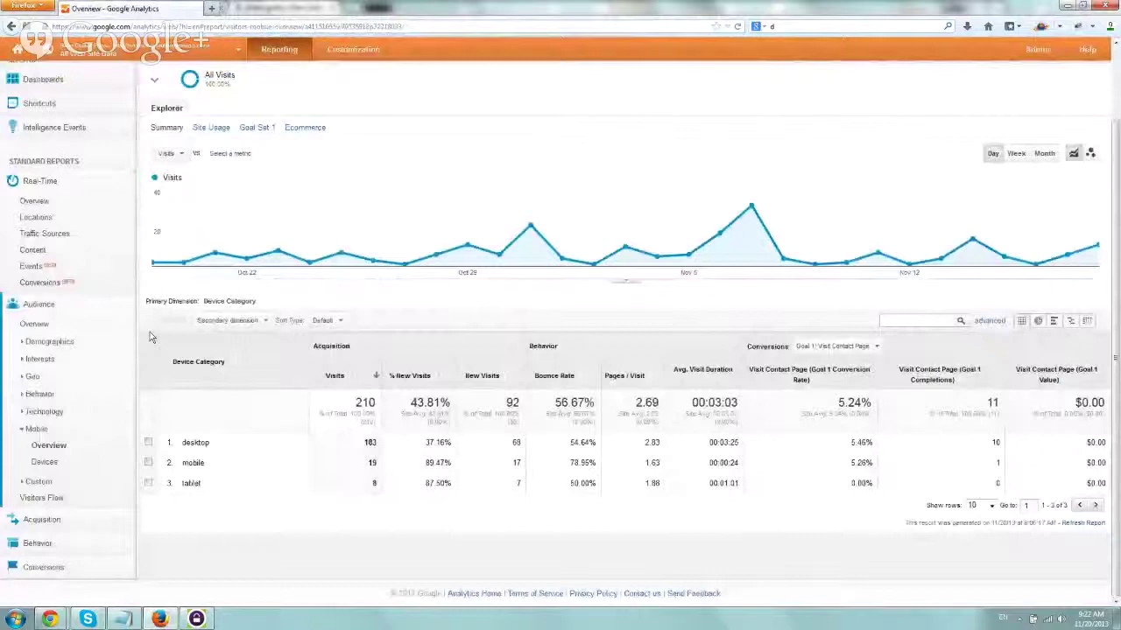
pyautogui.scroll(-2, 150, 337)
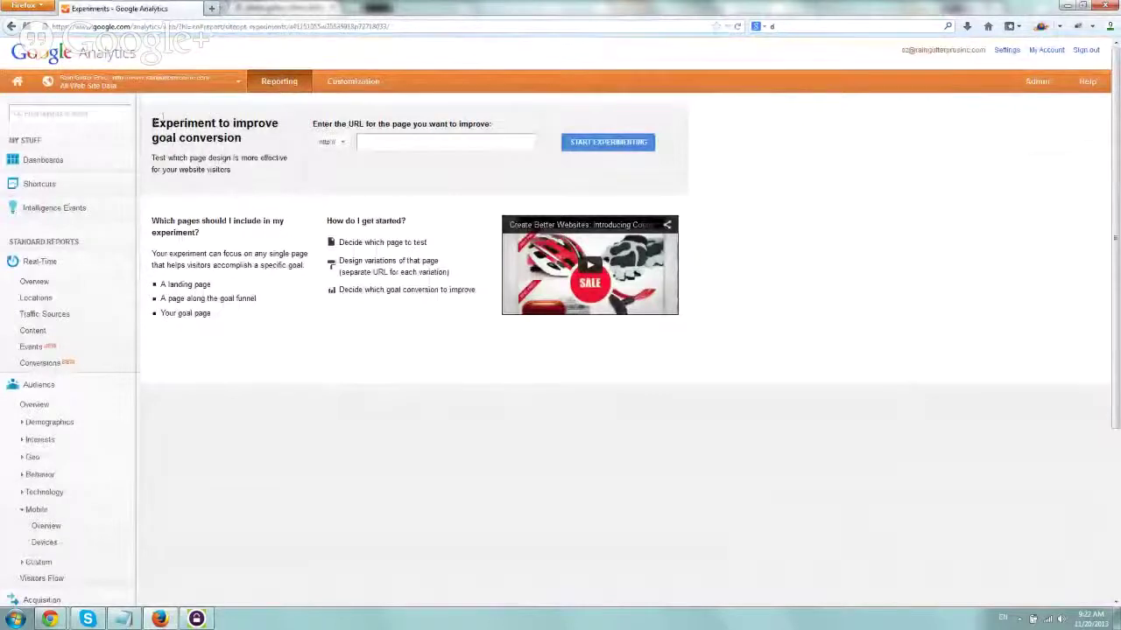
pyautogui.moveTo(154, 123); pyautogui.dragTo(250, 143)
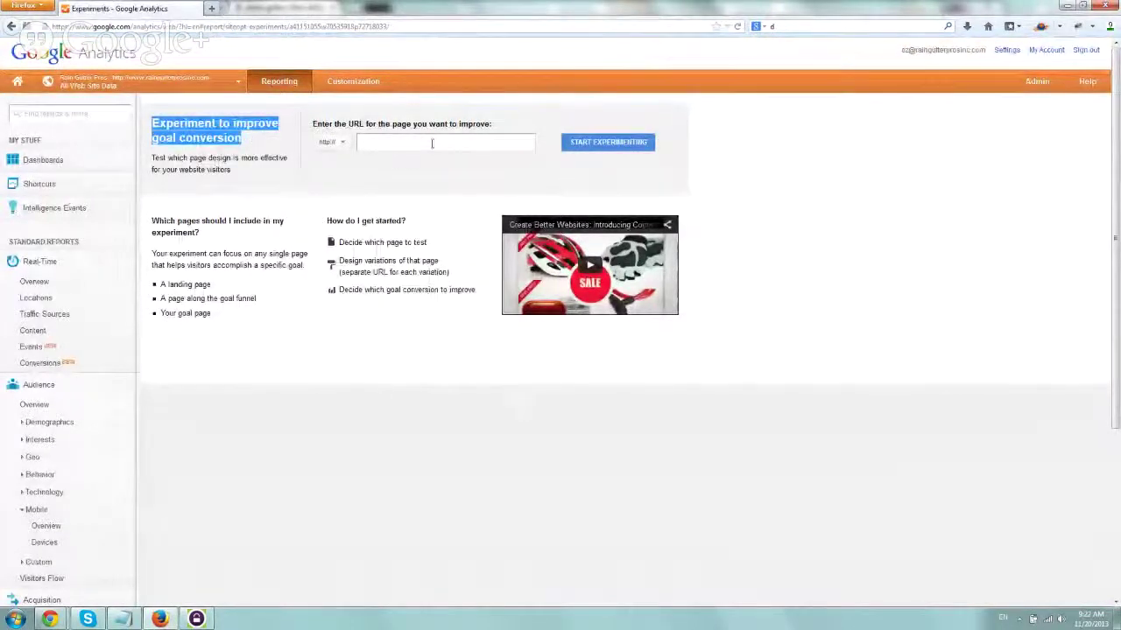
# Grab the original photo gallery page address from Chrome for the experiment.
pyautogui.moveTo(49, 619)
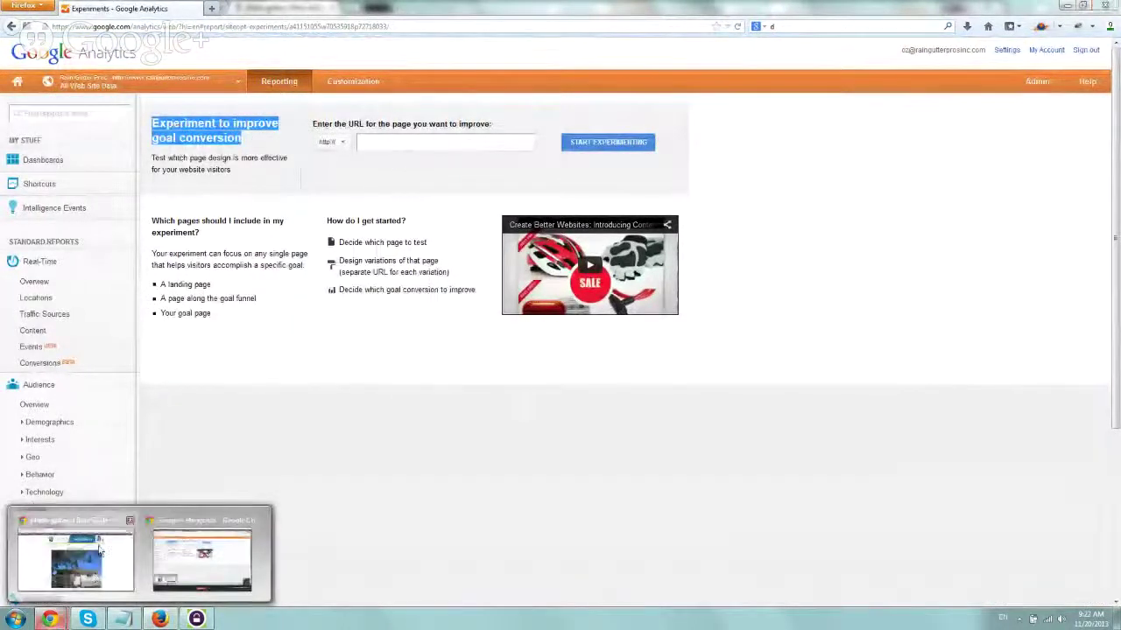
pyautogui.click(75, 555)
pyautogui.hotkey('ctrl', 'shift', 'Tab')
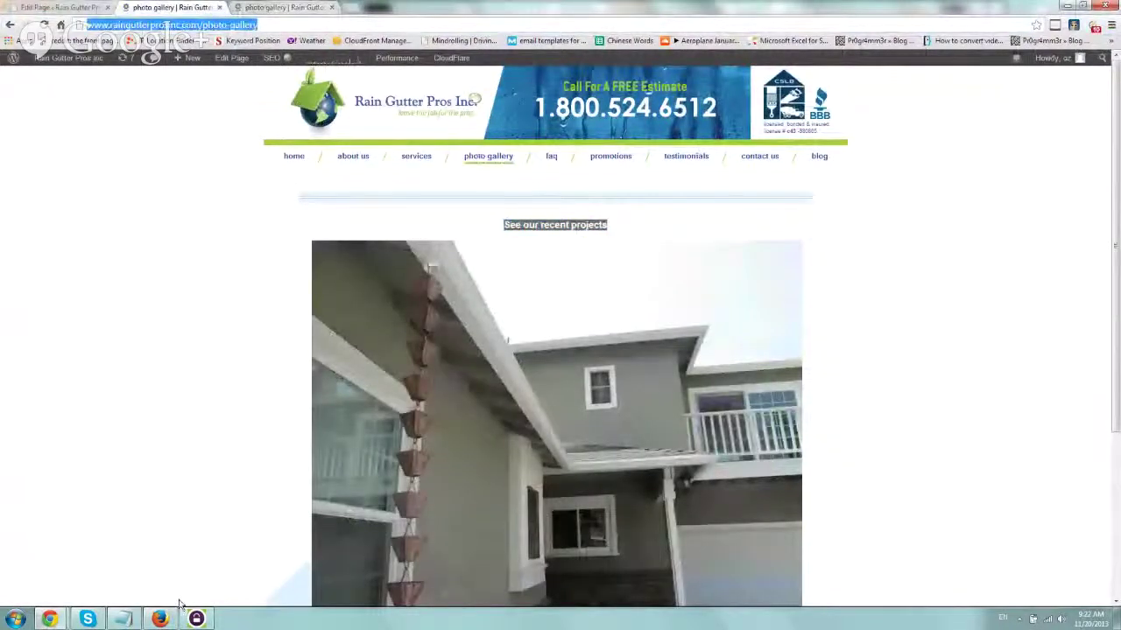
pyautogui.click(161, 619)
pyautogui.moveTo(313, 124); pyautogui.dragTo(492, 124)
pyautogui.click(454, 142)
pyautogui.write('http://www.raingutterprosinc.com/photo-gallery/')
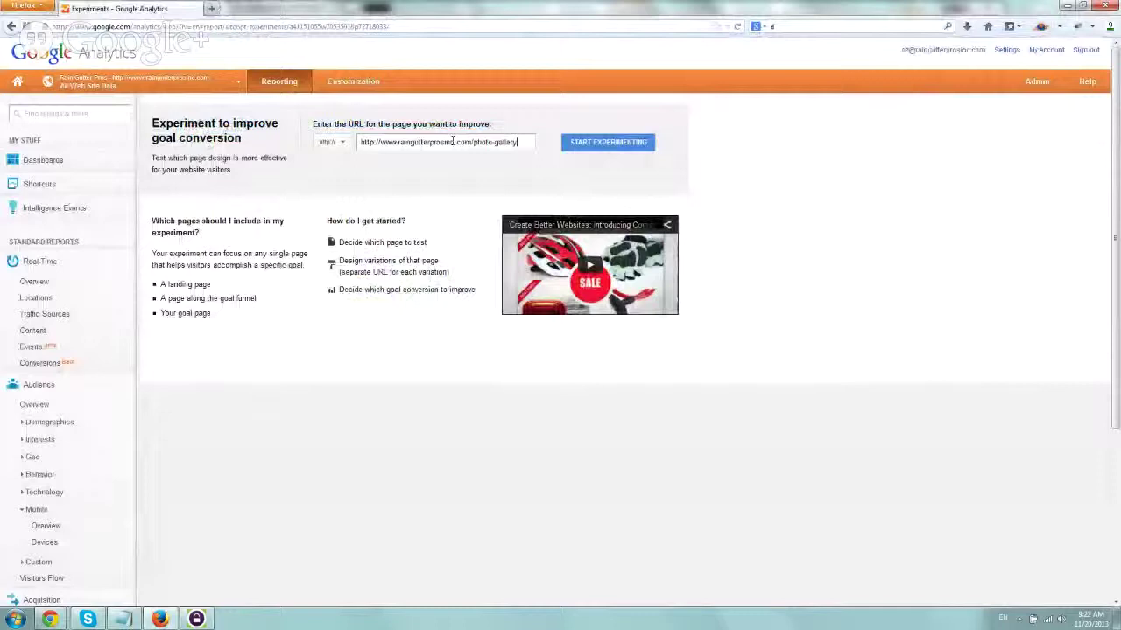
pyautogui.press('BackSpace')
pyautogui.press('Home')
pyautogui.press('Delete')
pyautogui.press('Delete')
pyautogui.press('Delete')
pyautogui.press('Delete')
pyautogui.press('Delete')
pyautogui.press('Delete')
pyautogui.press('Delete')
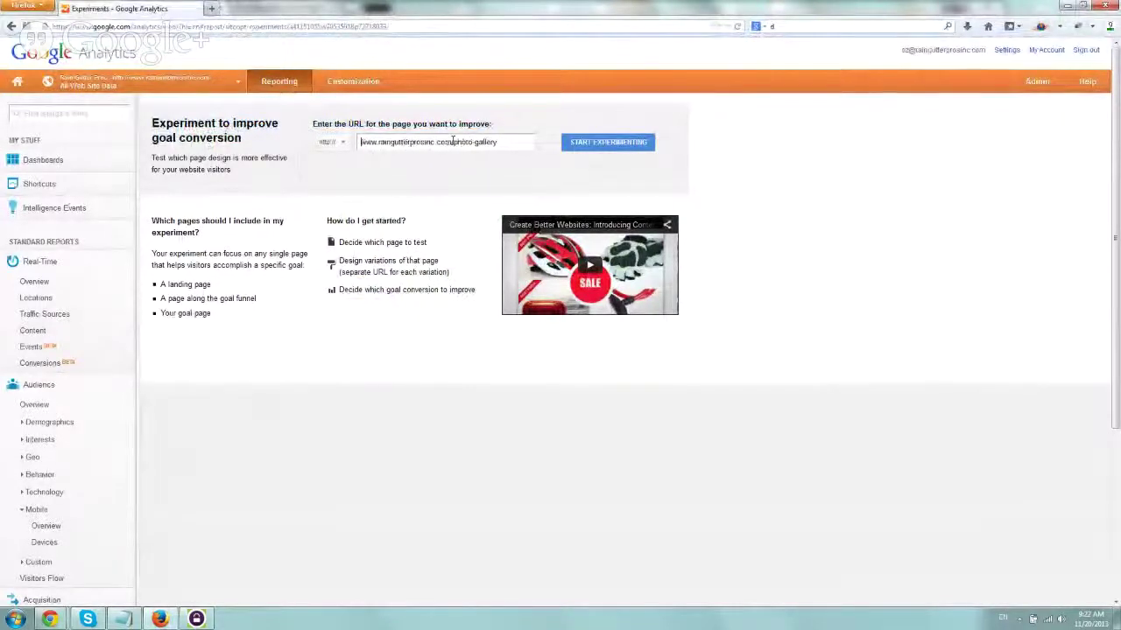
pyautogui.moveTo(514, 143); pyautogui.dragTo(336, 125)
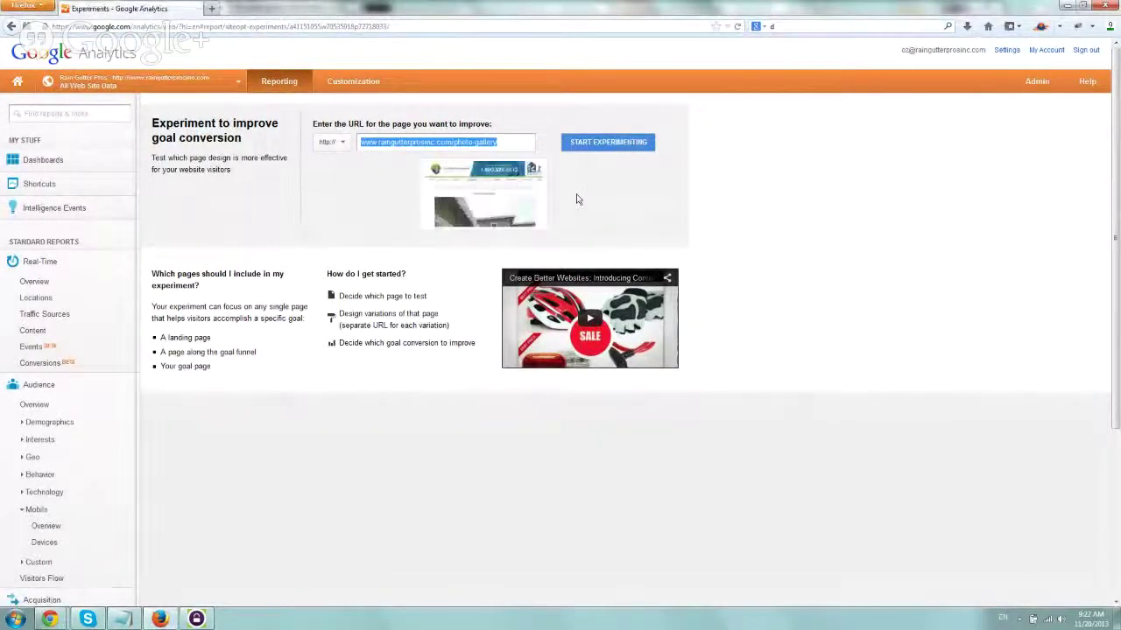
pyautogui.click(611, 144)
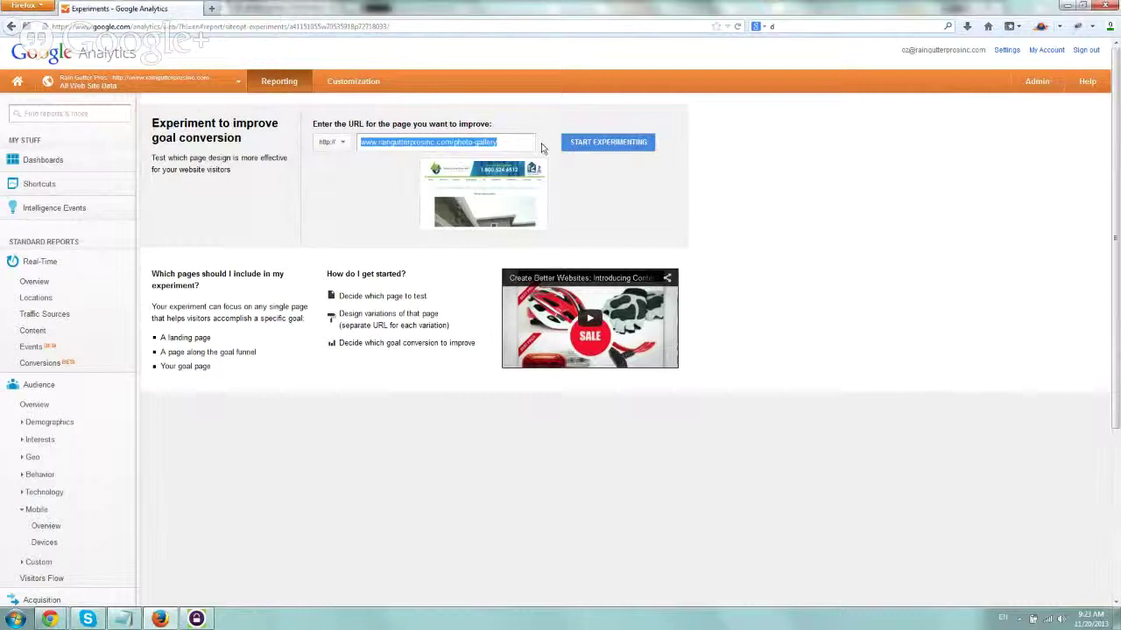
# Name the experiment 'More visits to contact page'.
pyautogui.click(608, 144)
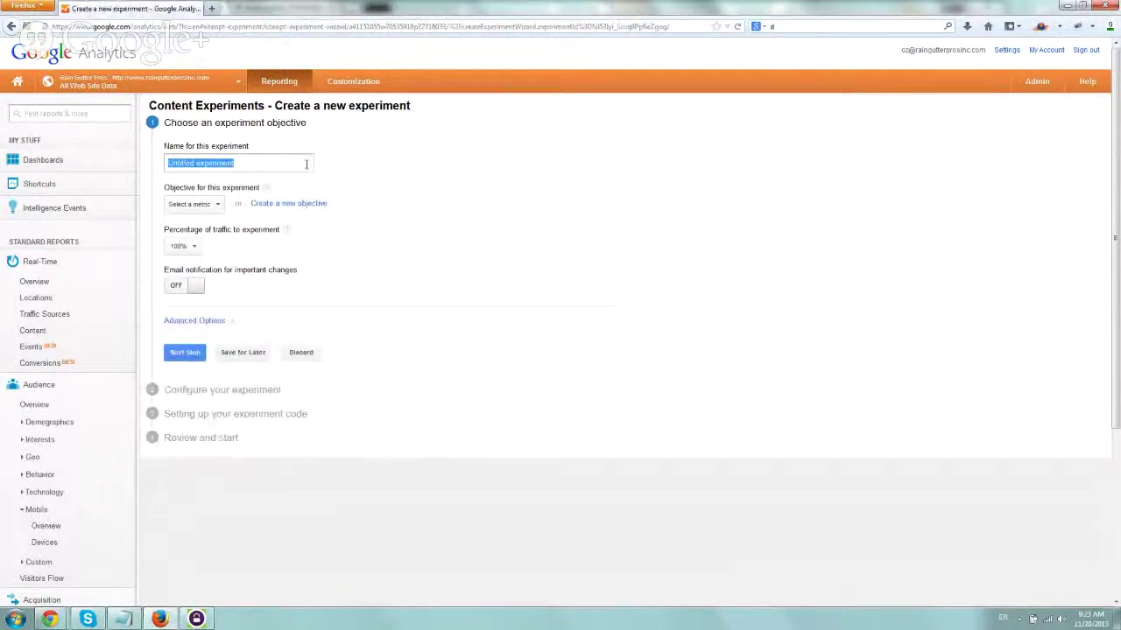
pyautogui.write('More ')
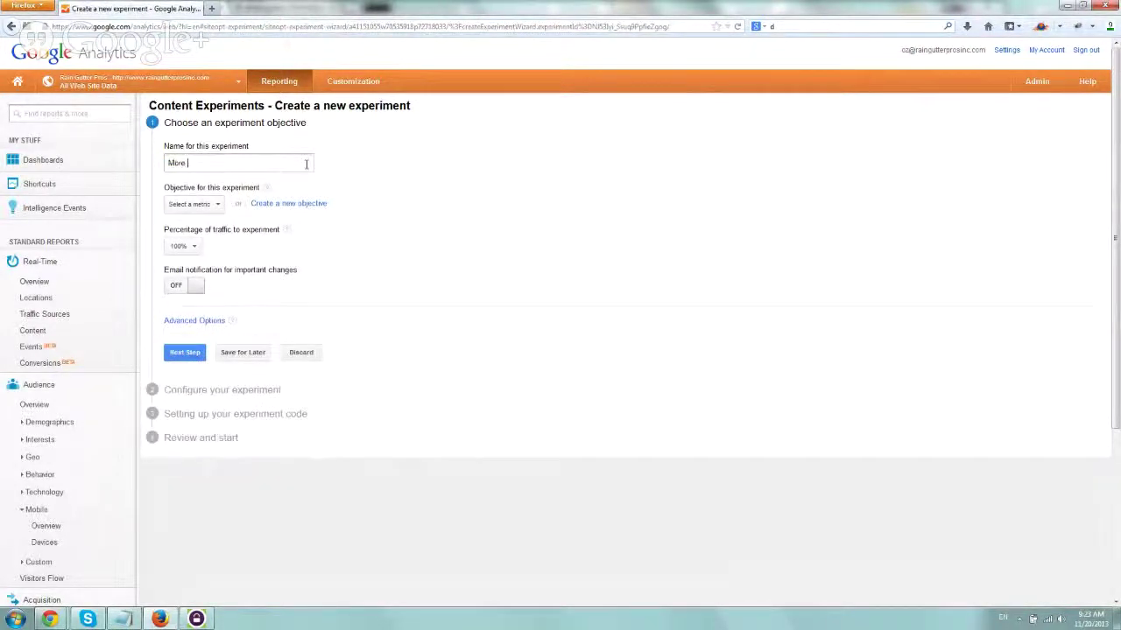
pyautogui.write('visits to contact')
pyautogui.write('p p')
pyautogui.press('BackSpace')
pyautogui.press('BackSpace')
pyautogui.press('BackSpace')
pyautogui.write('pa')
pyautogui.moveTo(163, 186); pyautogui.dragTo(258, 188)
# Set the objective to Goal Set 1 > Visit Contact Page and turn email notifications on.
pyautogui.click(191, 204)
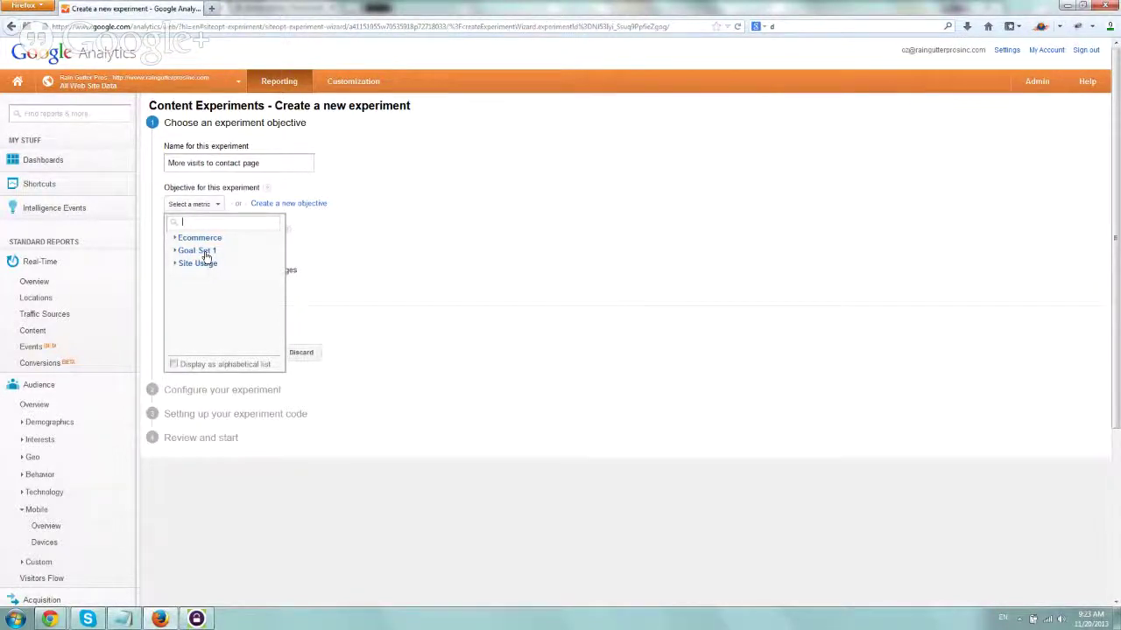
pyautogui.click(205, 252)
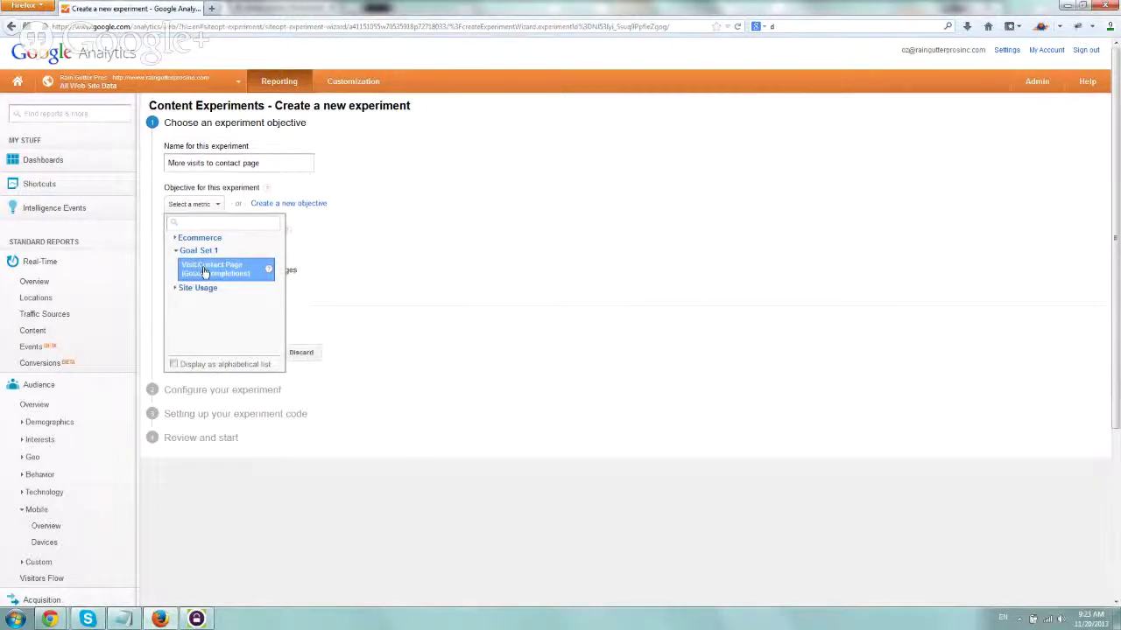
pyautogui.click(216, 269)
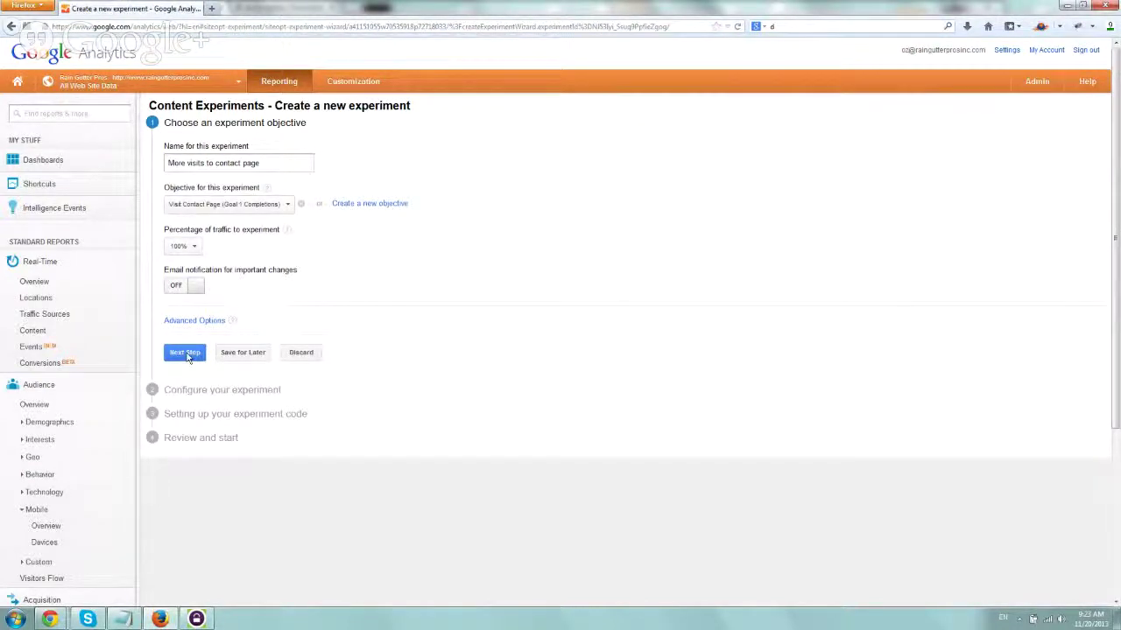
pyautogui.click(199, 286)
pyautogui.click(271, 292)
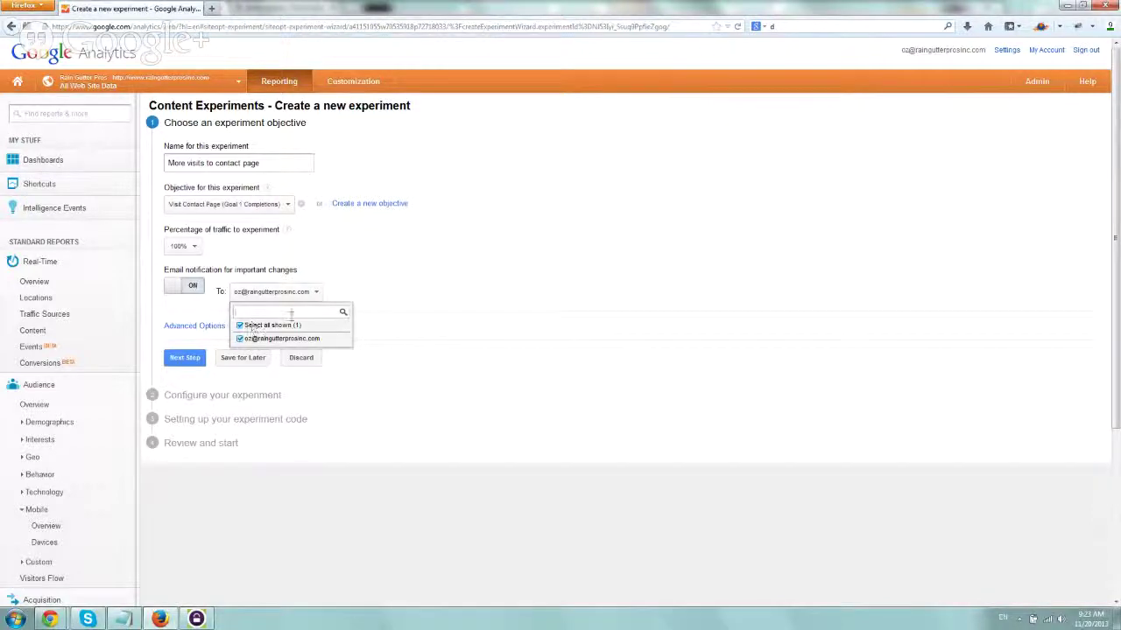
pyautogui.click(427, 273)
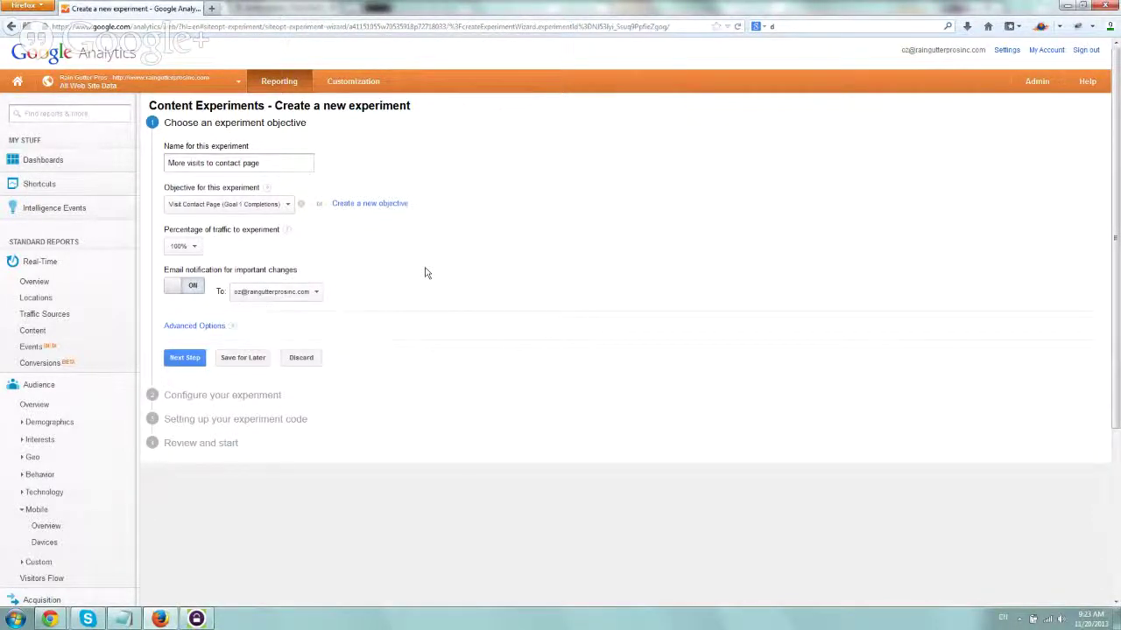
# Rename the original page to 'Original Photo Gallery'.
pyautogui.click(182, 359)
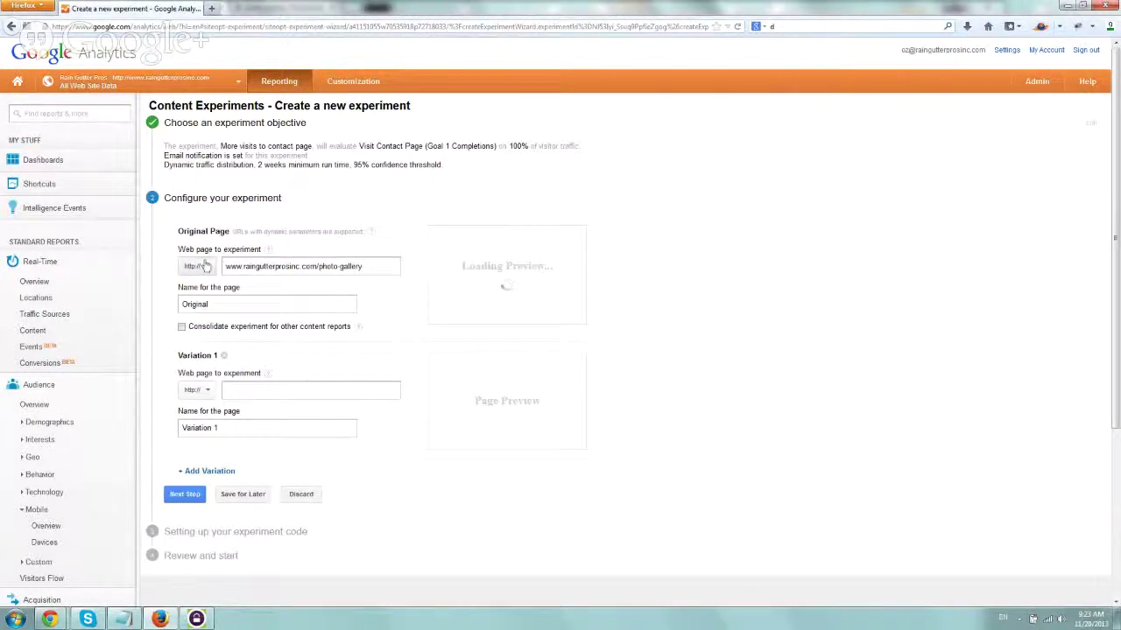
pyautogui.moveTo(223, 304); pyautogui.dragTo(138, 306)
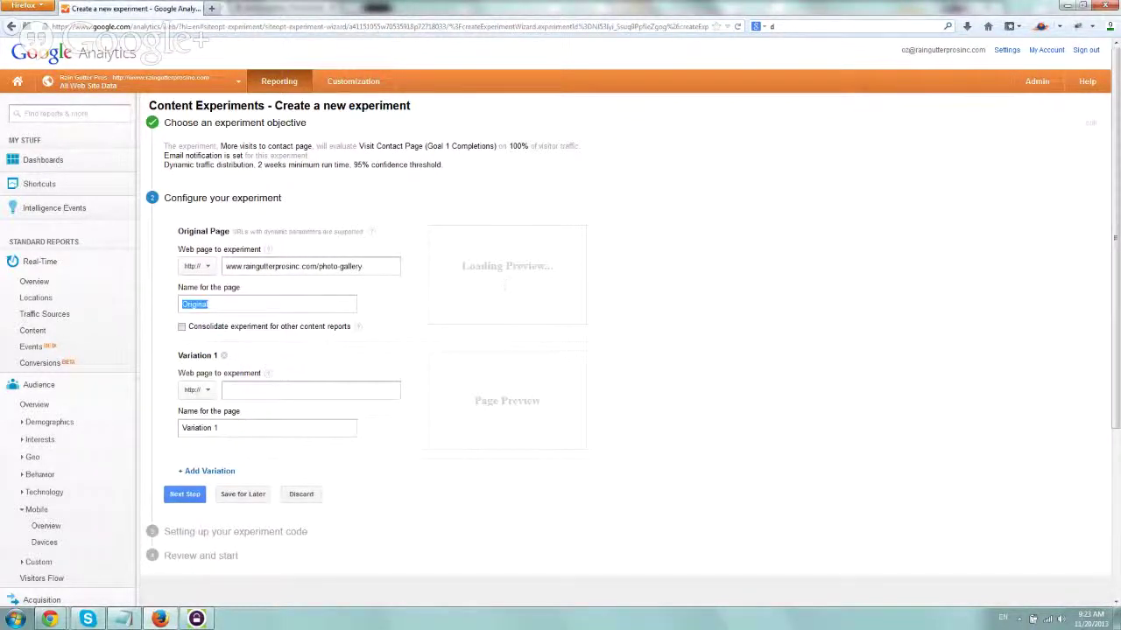
pyautogui.click(225, 305)
pyautogui.write('P')
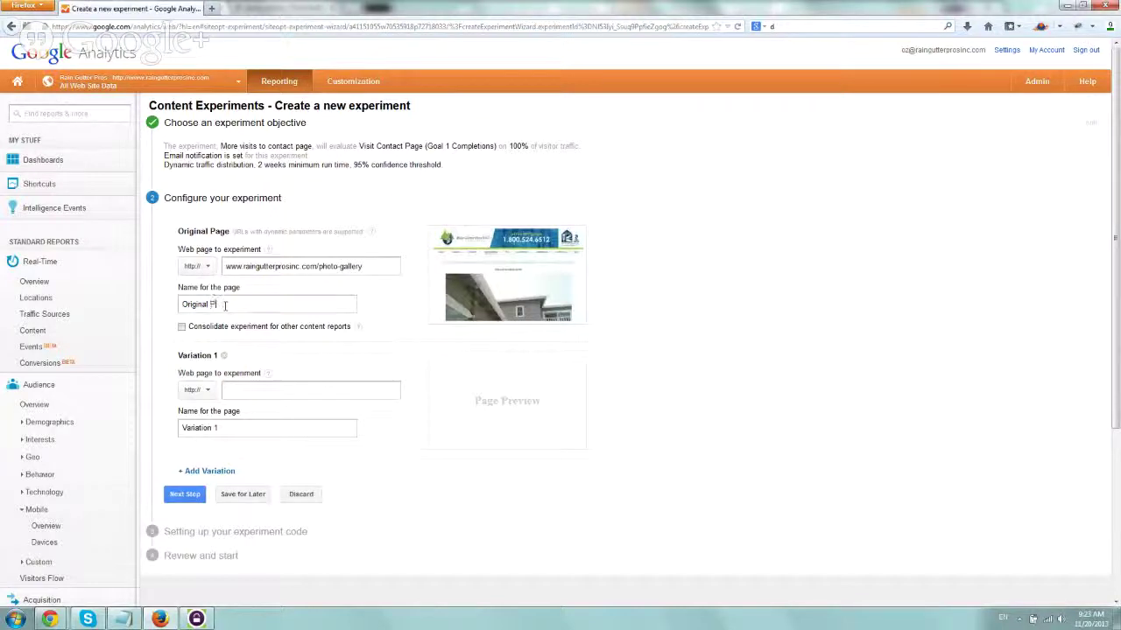
pyautogui.write('hoto Gallery')
pyautogui.moveTo(179, 356); pyautogui.dragTo(221, 357)
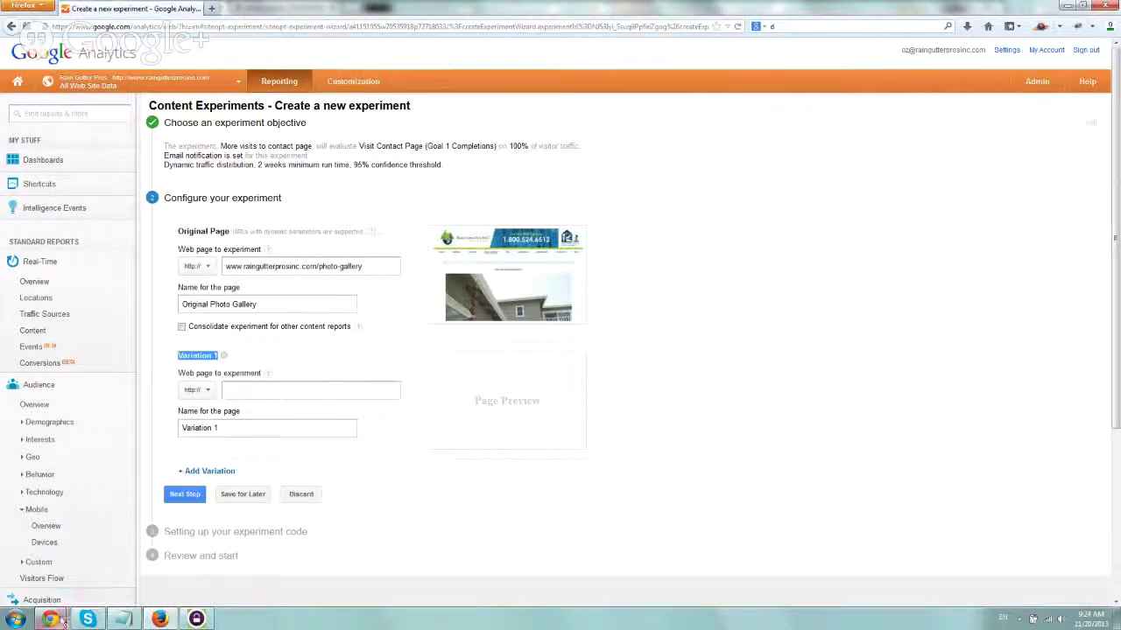
# Point Variation 1 to the photo-gallery-2 URL and name it 'Variation 1 - Photo Gallery'.
pyautogui.moveTo(50, 619)
pyautogui.click(74, 580)
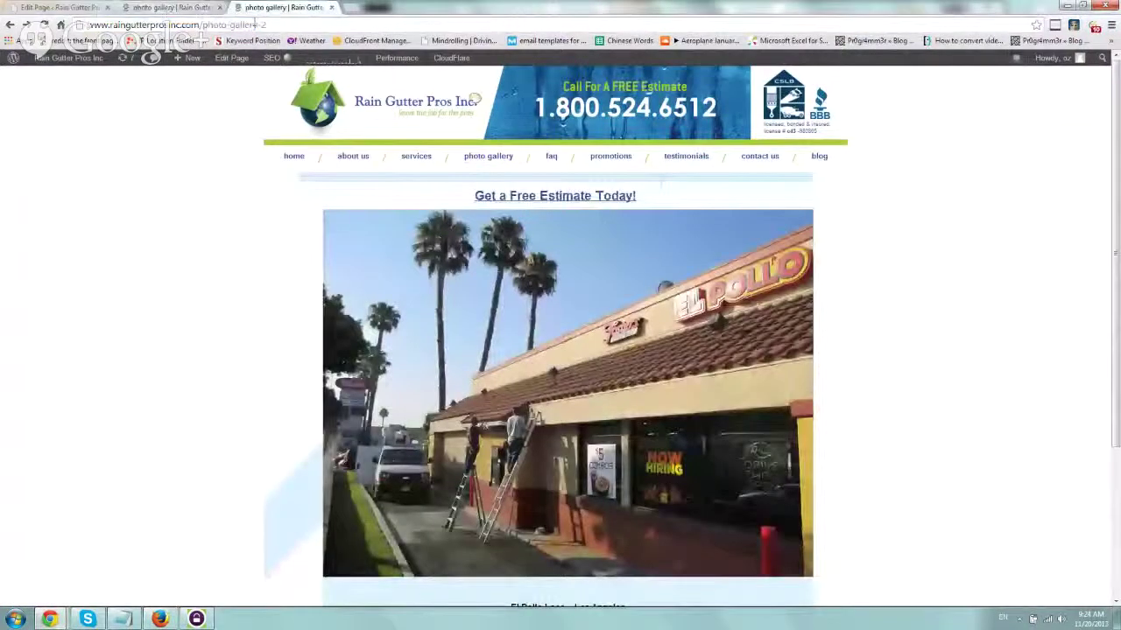
pyautogui.click(204, 26)
pyautogui.hotkey('ctrl', 'c')
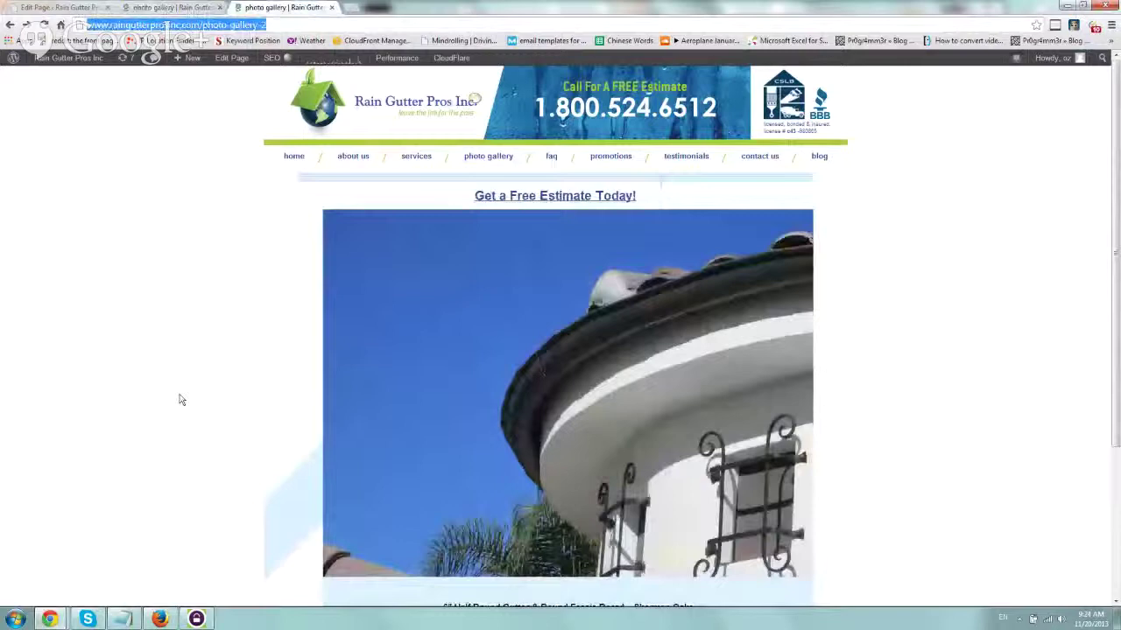
pyautogui.click(159, 619)
pyautogui.click(230, 390)
pyautogui.hotkey('ctrl', 'v')
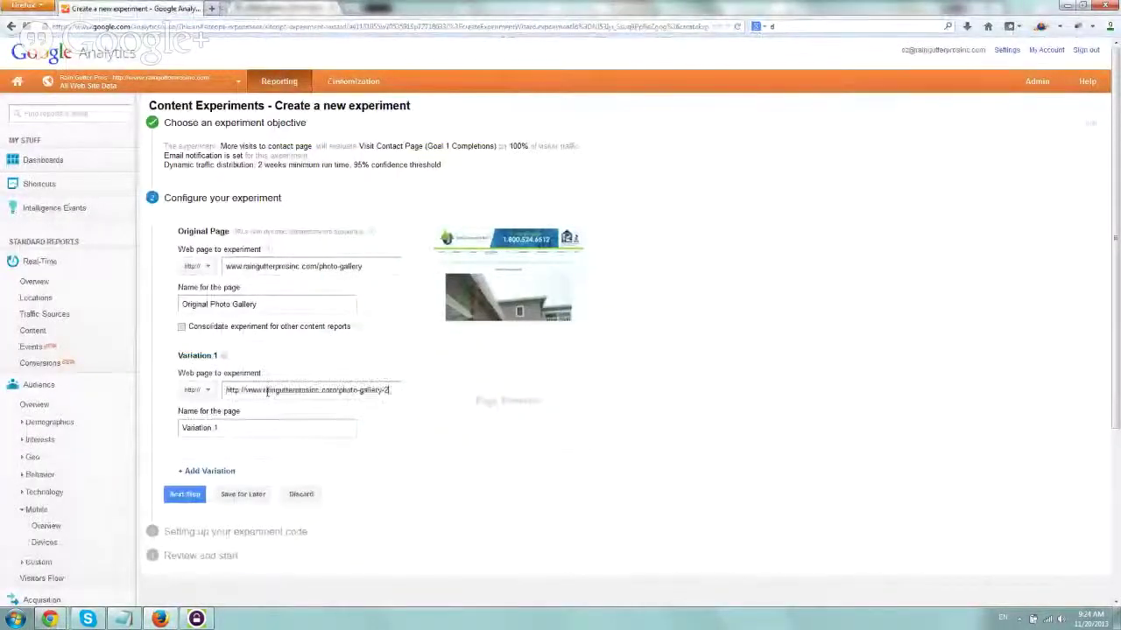
pyautogui.click(263, 391)
pyautogui.press('BackSpace')
pyautogui.press('BackSpace')
pyautogui.press('BackSpace')
pyautogui.press('BackSpace')
pyautogui.press('BackSpace')
pyautogui.press('BackSpace')
pyautogui.press('BackSpace')
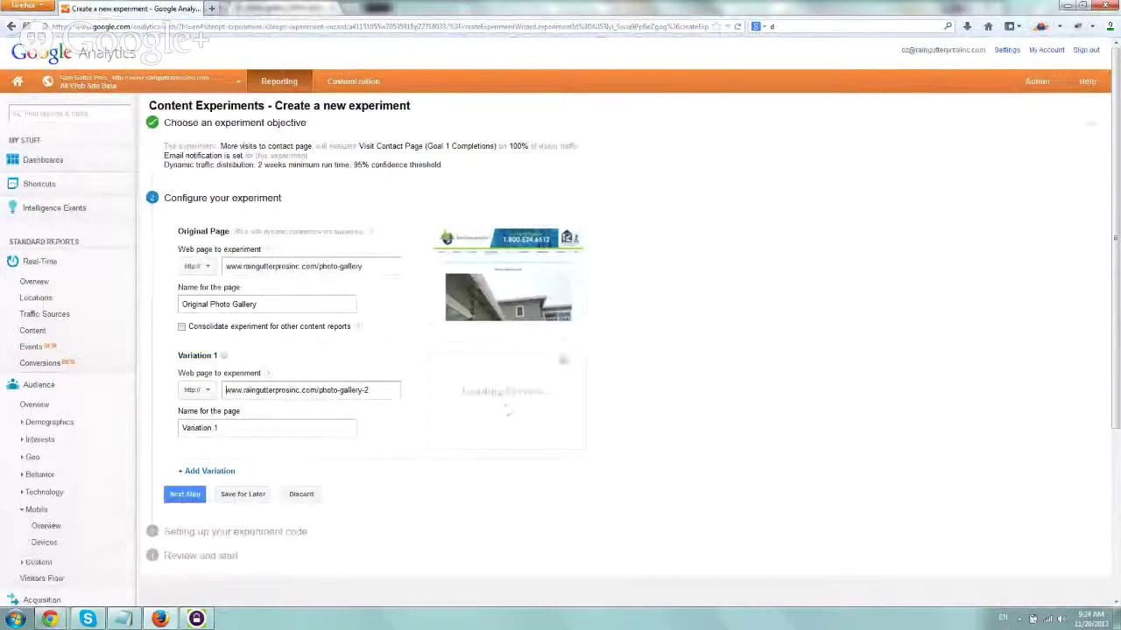
pyautogui.click(272, 429)
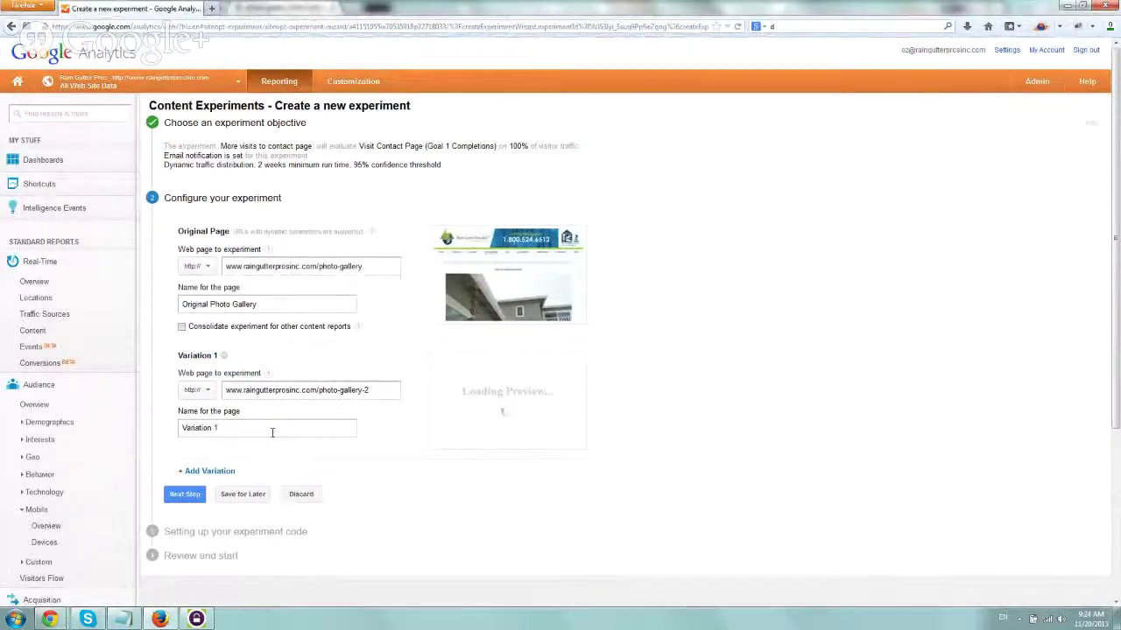
pyautogui.write('- Photo Gallery')
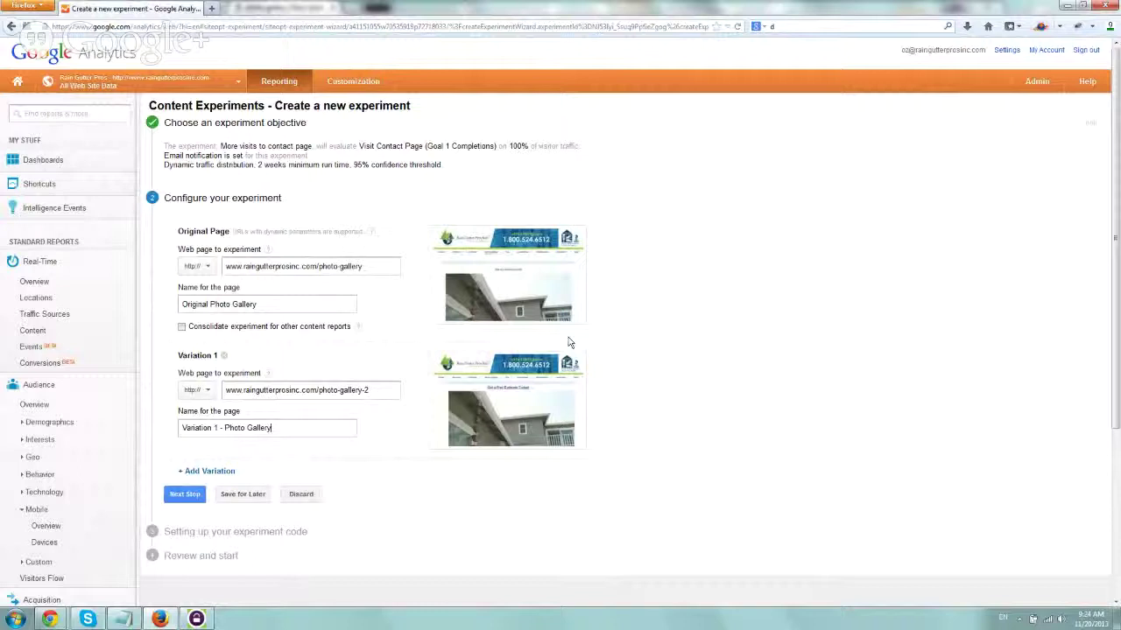
# Finish Configure your experiment and reach the 'Setting up your experiment code' step.
pyautogui.click(183, 495)
pyautogui.click(194, 496)
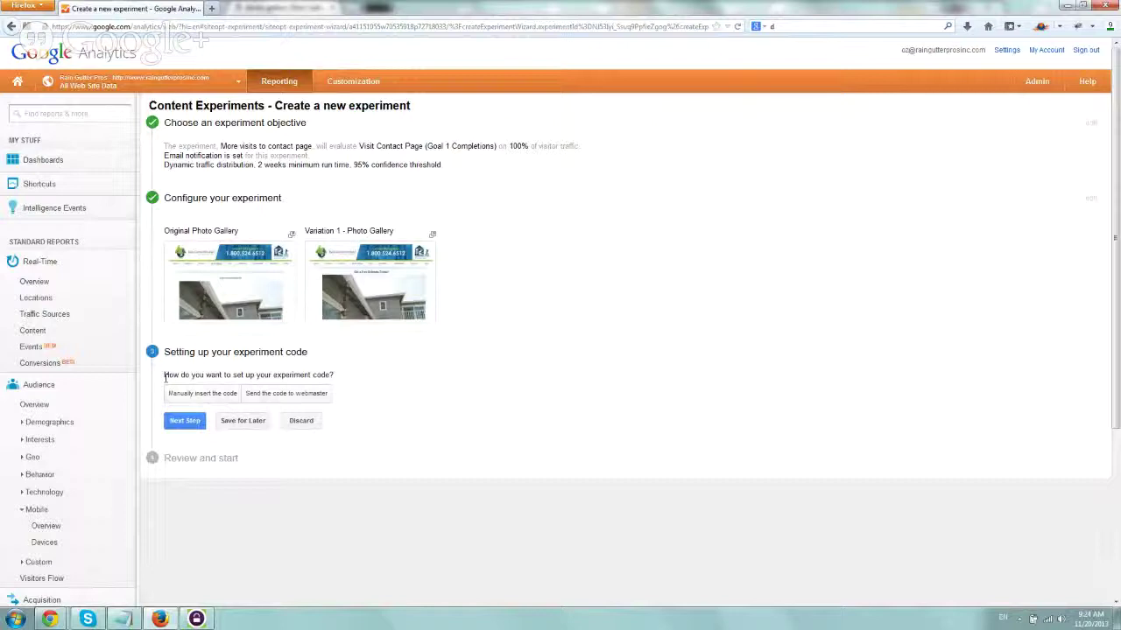
pyautogui.moveTo(165, 375); pyautogui.dragTo(339, 374)
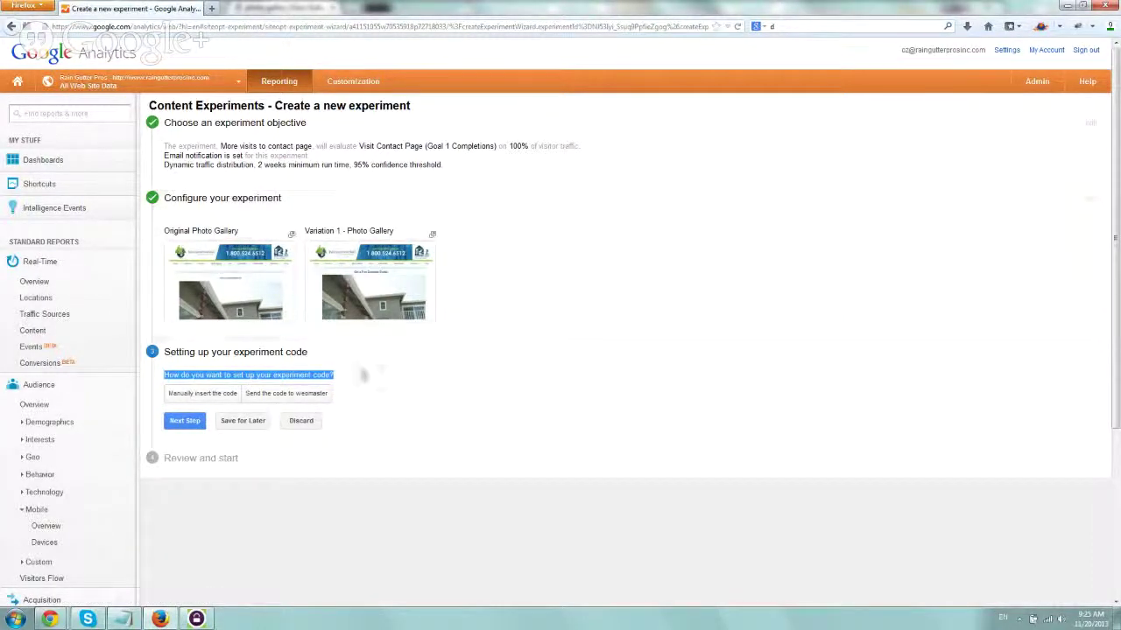
# Choose 'Manually insert the code' and copy the whole Content Experiment script.
pyautogui.click(209, 402)
pyautogui.scroll(-4, 655, 333)
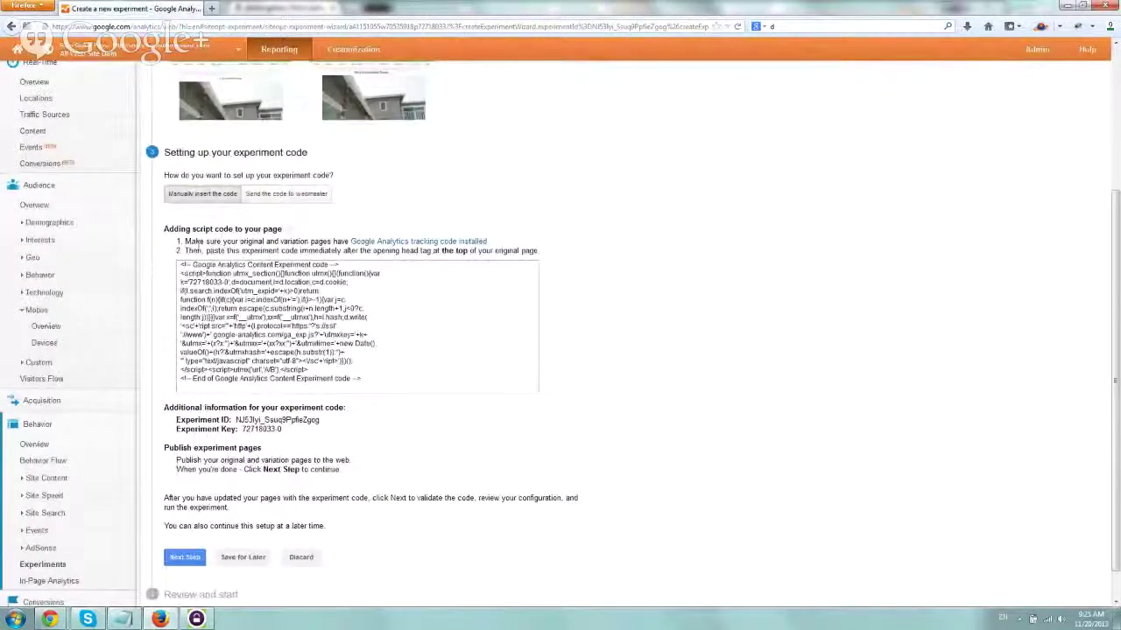
pyautogui.moveTo(185, 242); pyautogui.dragTo(510, 244)
pyautogui.click(206, 242)
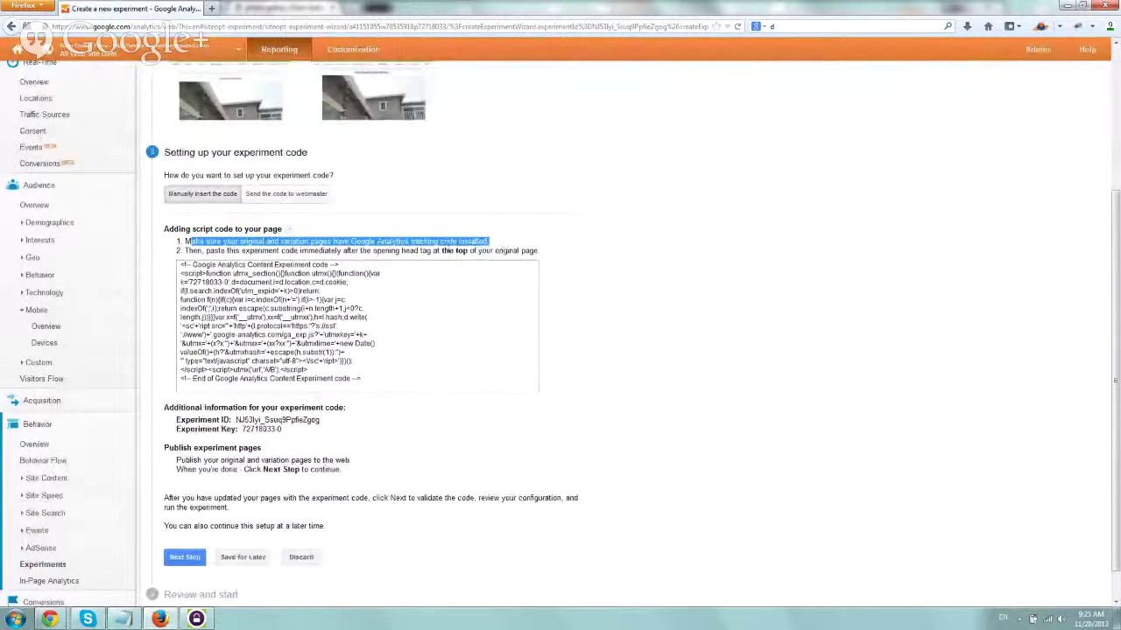
pyautogui.click(203, 252)
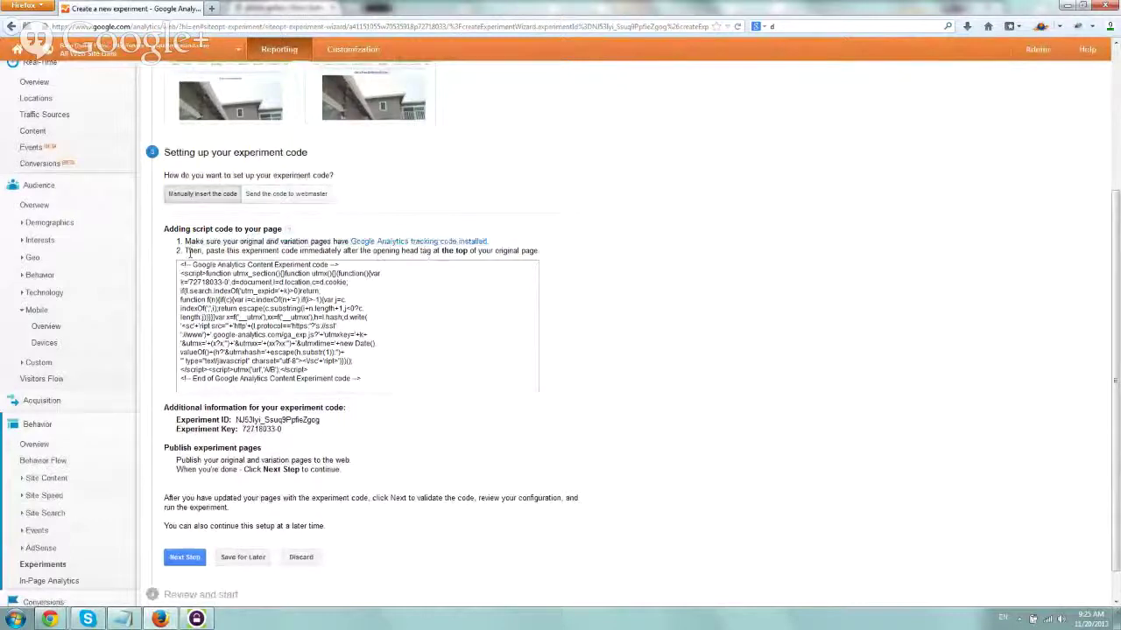
pyautogui.click(207, 271)
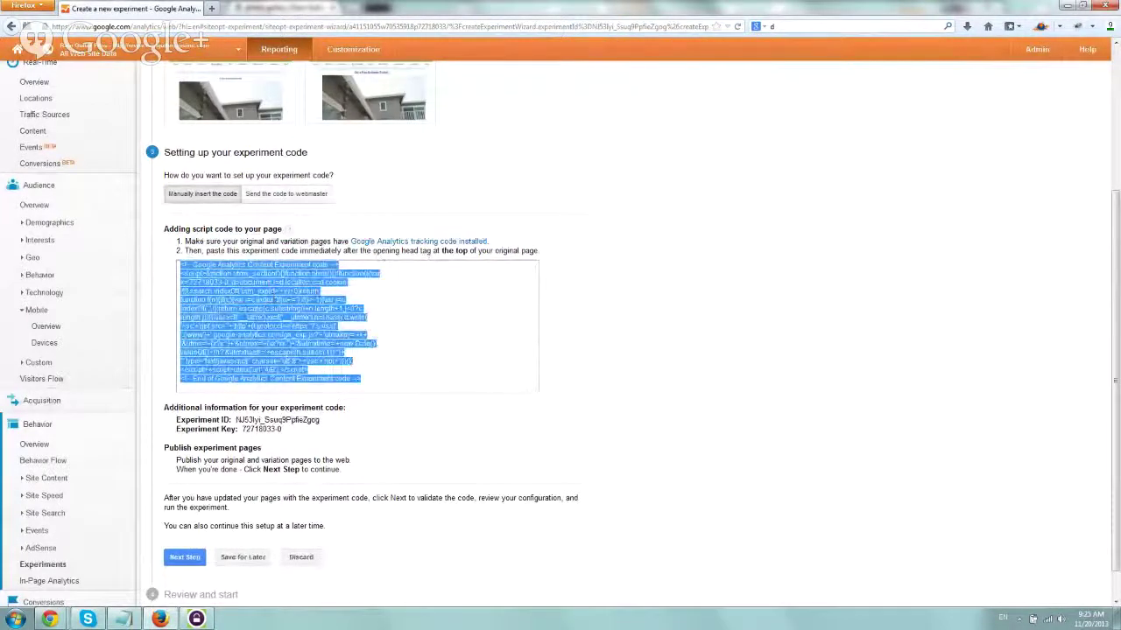
pyautogui.rightClick(272, 296)
pyautogui.click(311, 338)
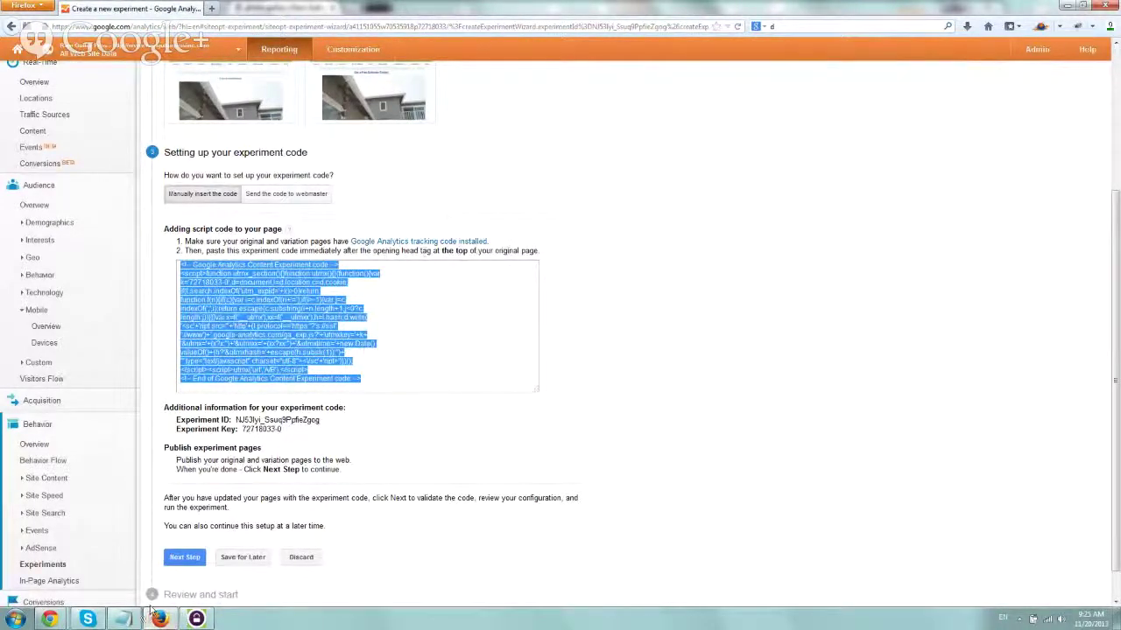
# Paste the experiment code on the blank line under the is_page('12') condition in Notepad.
pyautogui.click(127, 623)
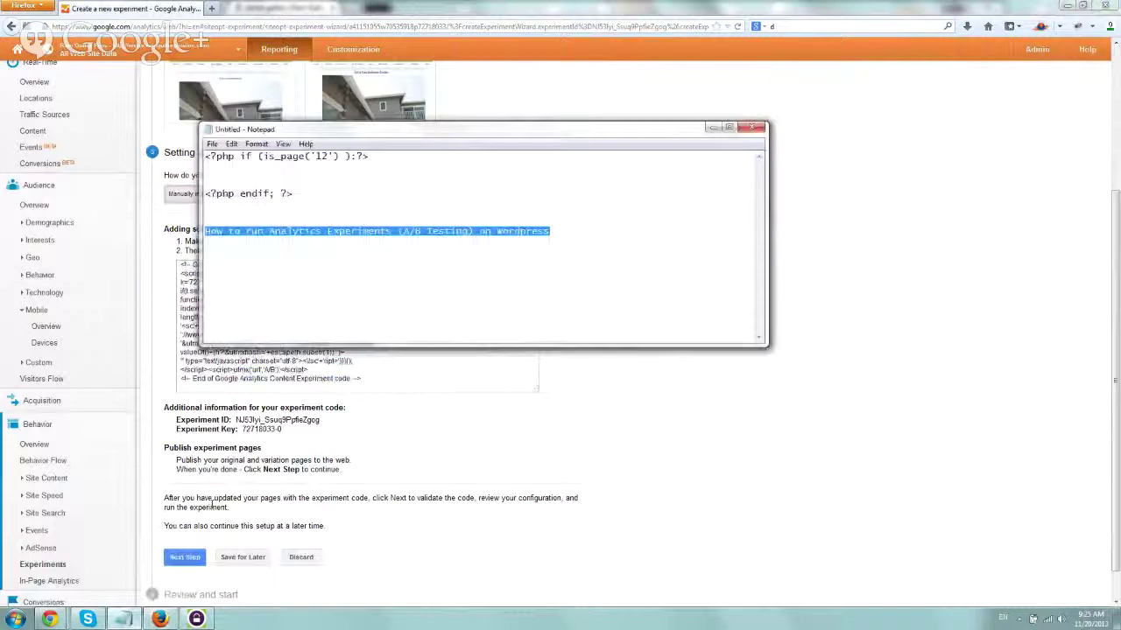
pyautogui.click(348, 178)
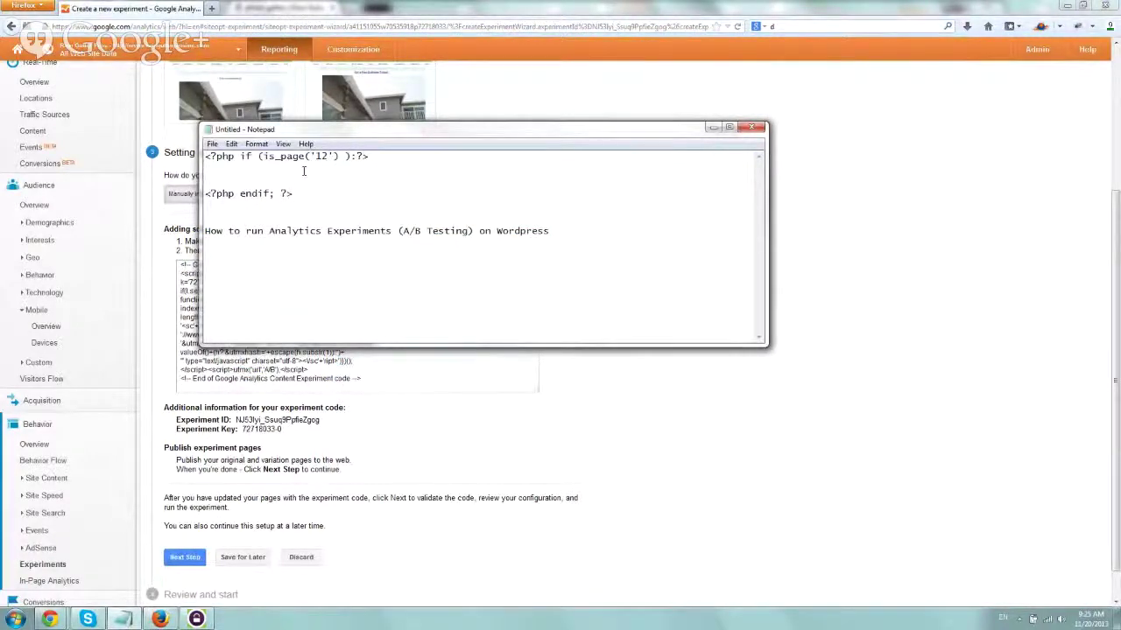
pyautogui.hotkey('ctrl', 'v')
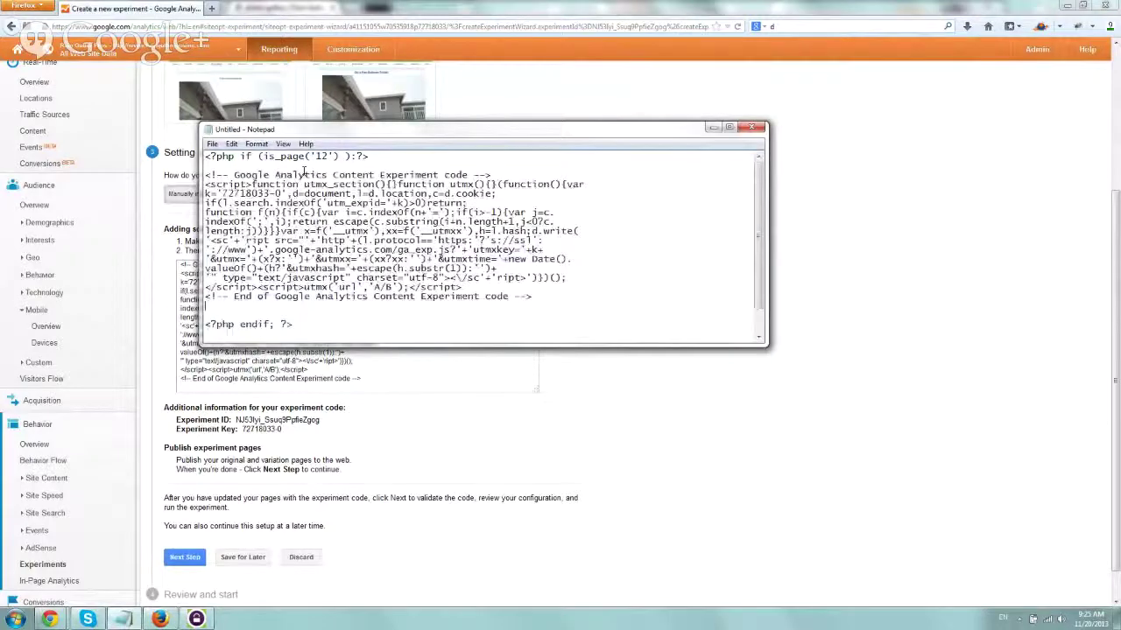
pyautogui.scroll(-1, 313, 268)
pyautogui.scroll(1, 319, 299)
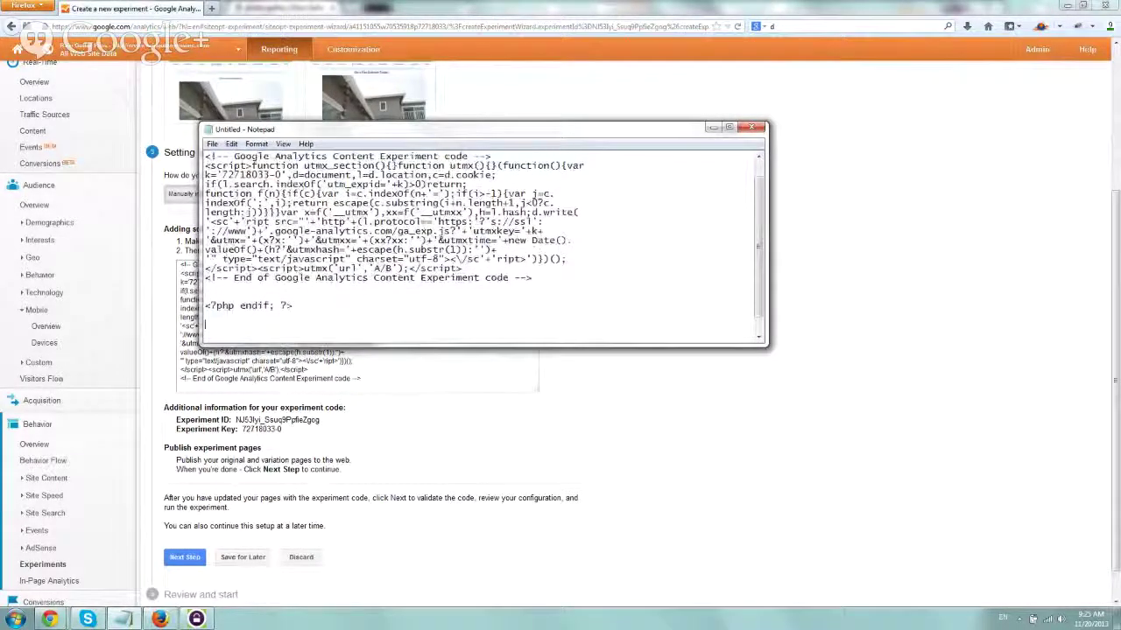
pyautogui.scroll(-1, 319, 299)
pyautogui.scroll(1, 320, 301)
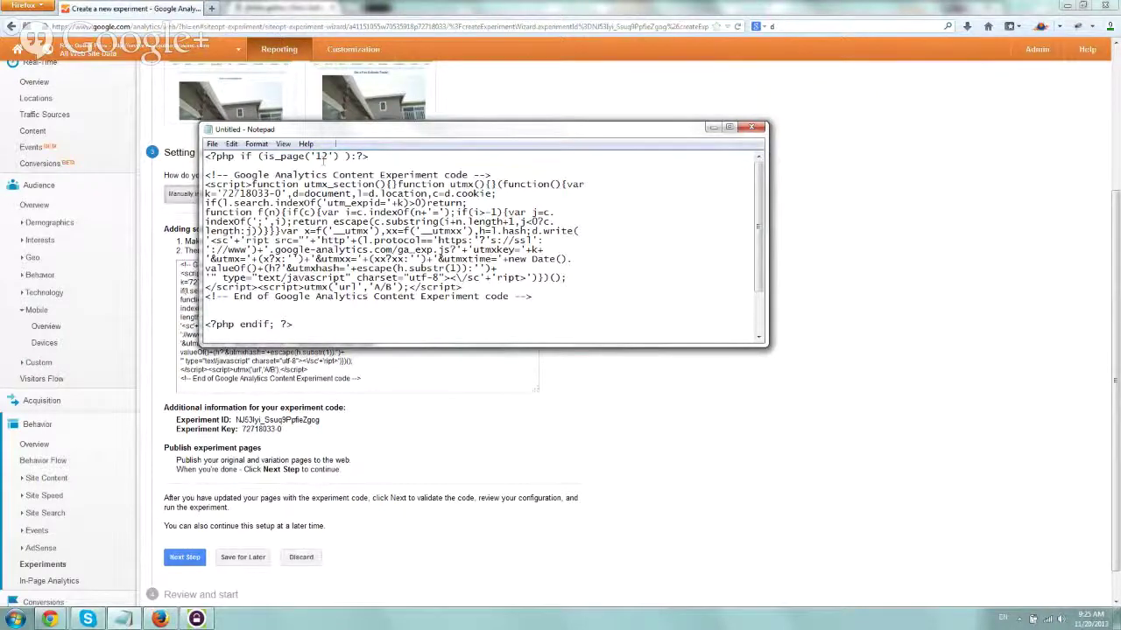
# Review the wrapped code, checking the is_page('12') condition line and the experiment block.
pyautogui.moveTo(336, 138); pyautogui.dragTo(369, 295)
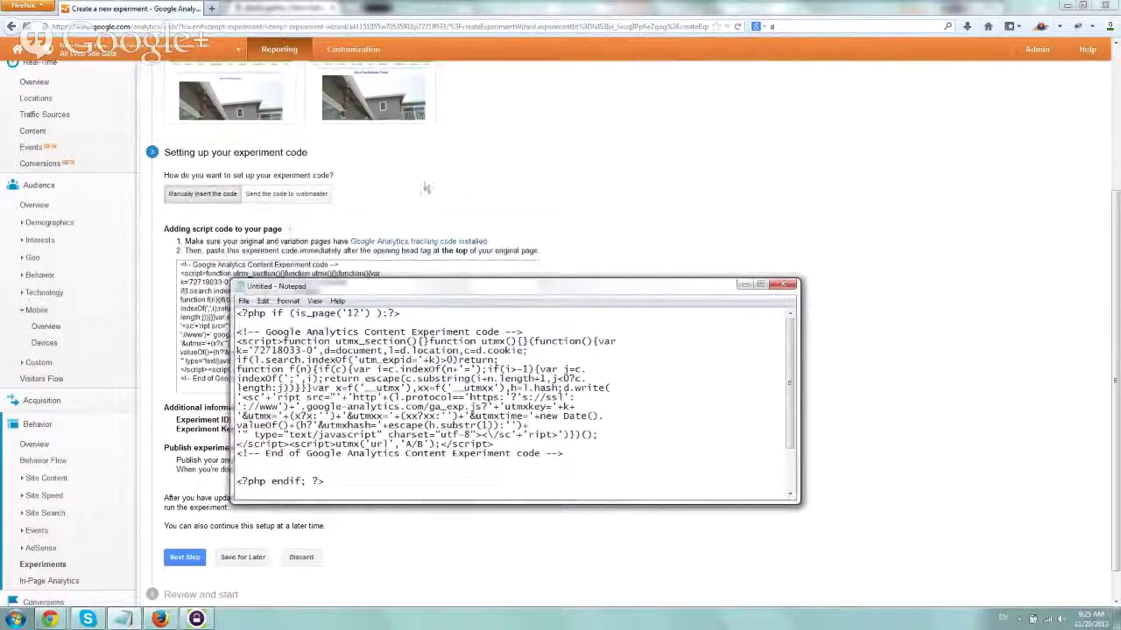
pyautogui.moveTo(185, 251); pyautogui.dragTo(550, 257)
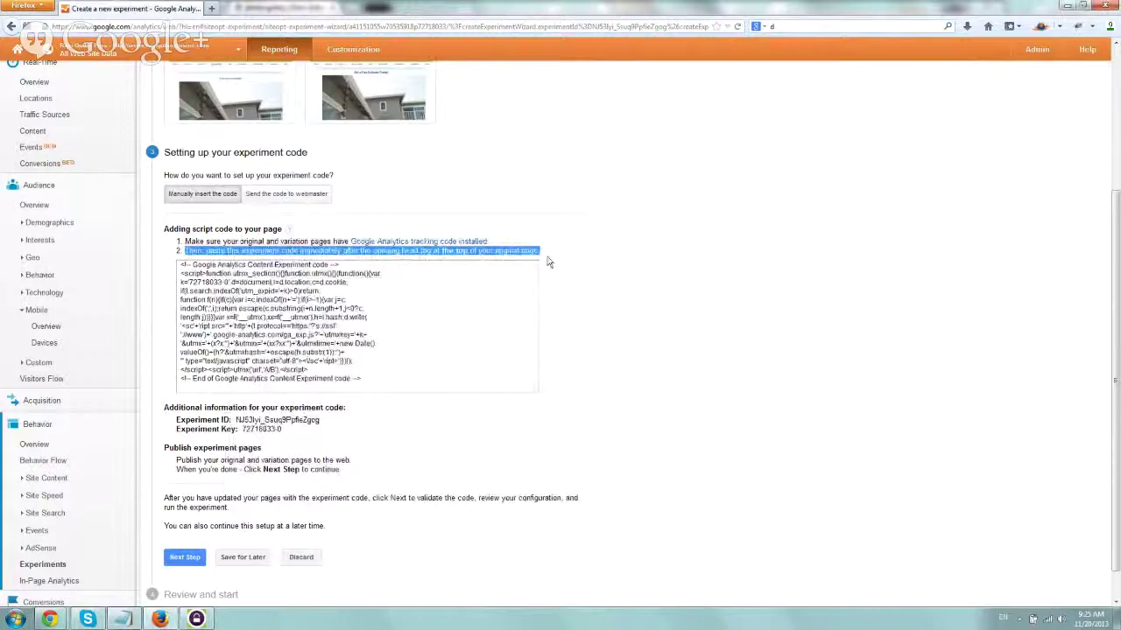
pyautogui.moveTo(125, 621)
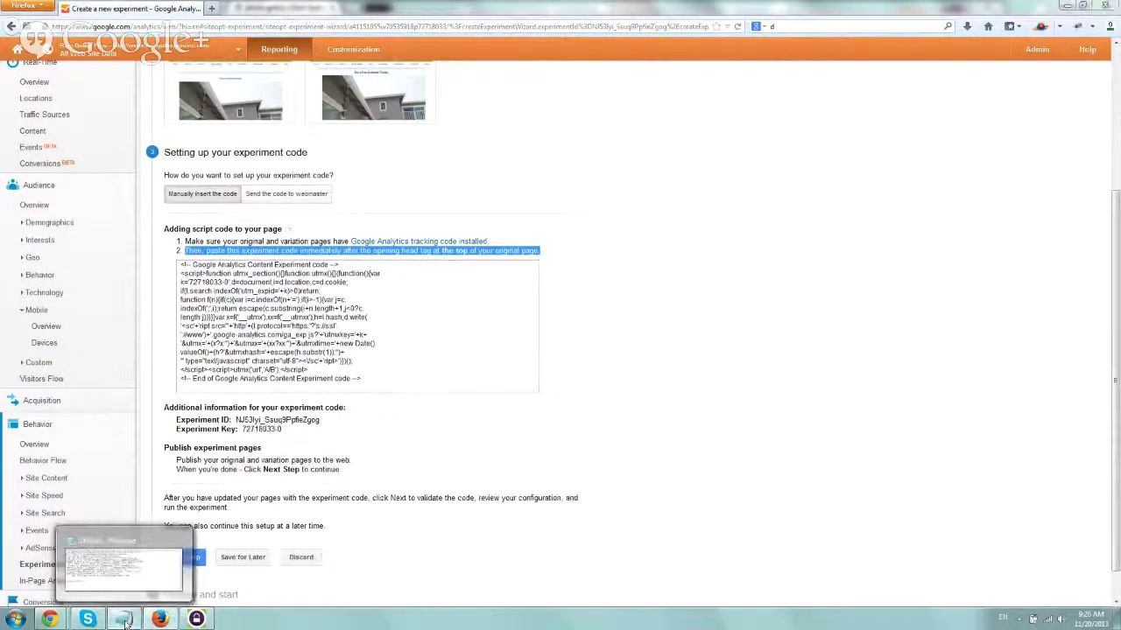
pyautogui.click(125, 620)
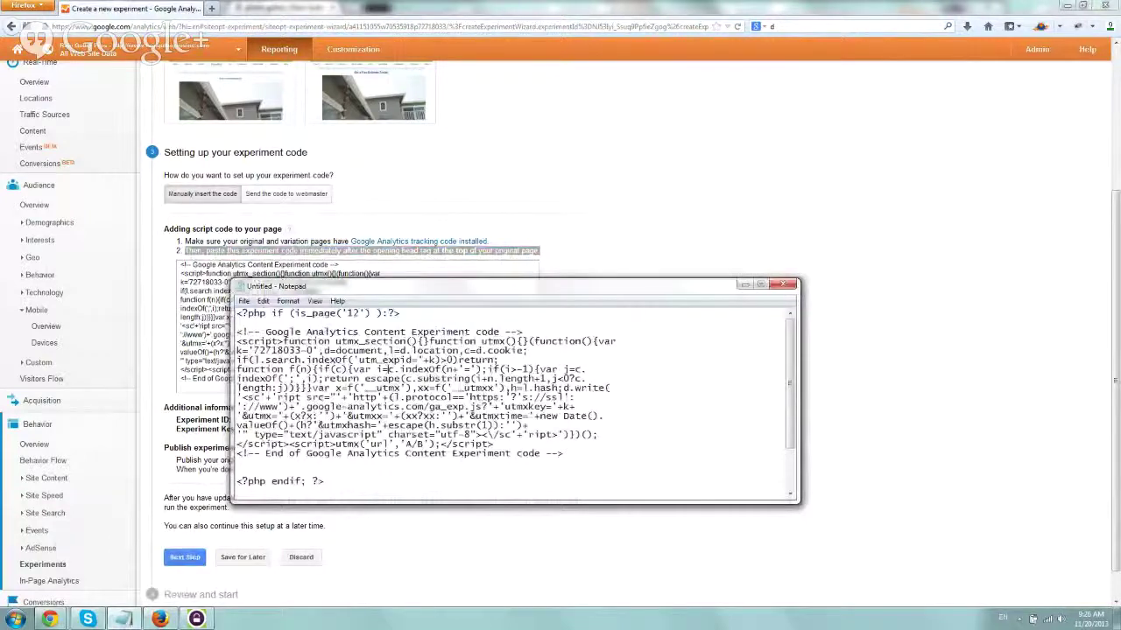
pyautogui.moveTo(403, 313); pyautogui.dragTo(305, 312)
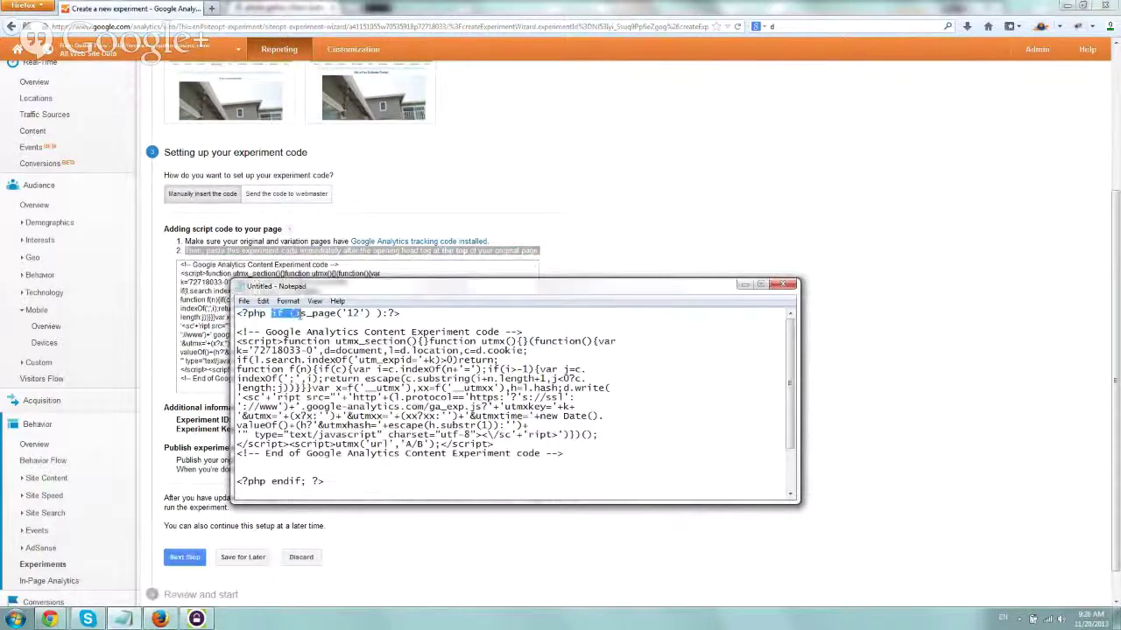
pyautogui.click(309, 313)
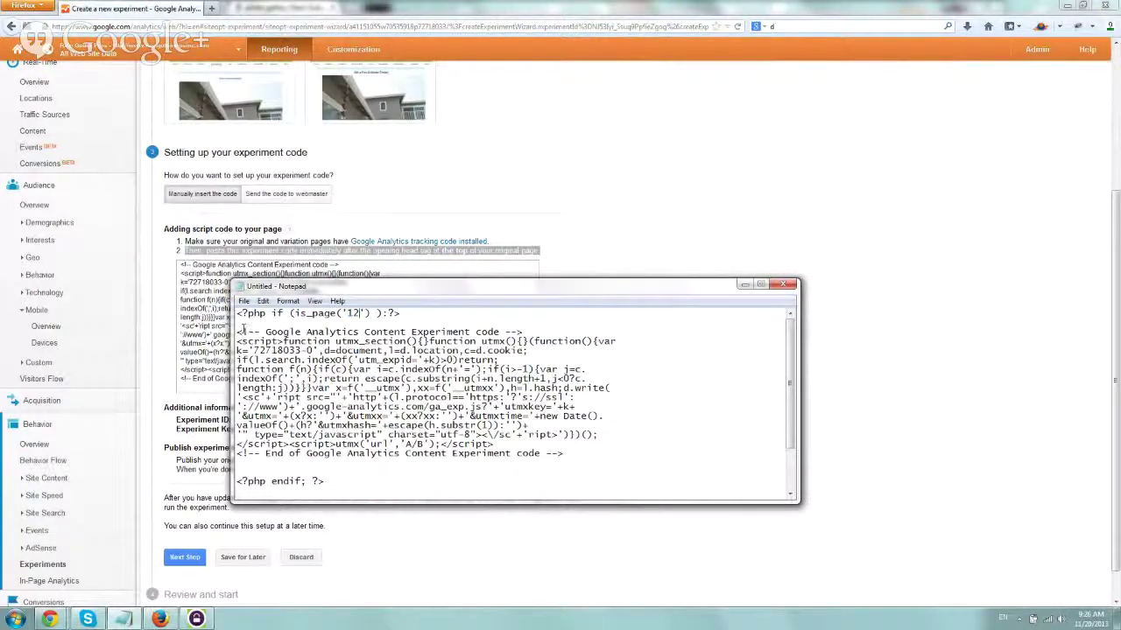
pyautogui.moveTo(243, 328); pyautogui.dragTo(582, 453)
pyautogui.moveTo(330, 483); pyautogui.dragTo(236, 312)
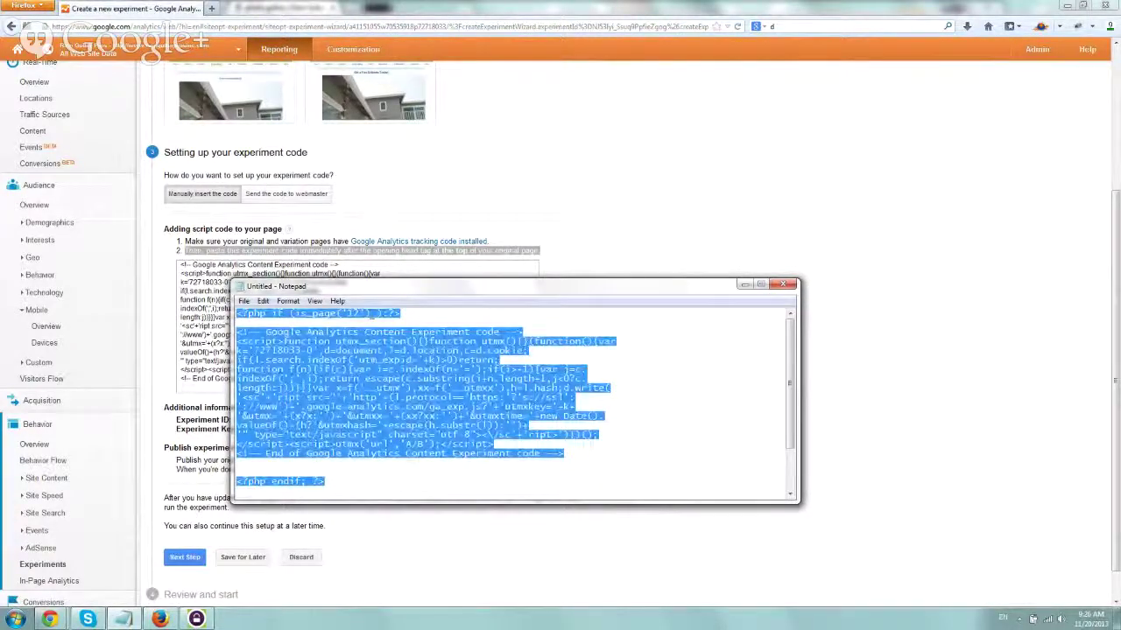
pyautogui.click(368, 314)
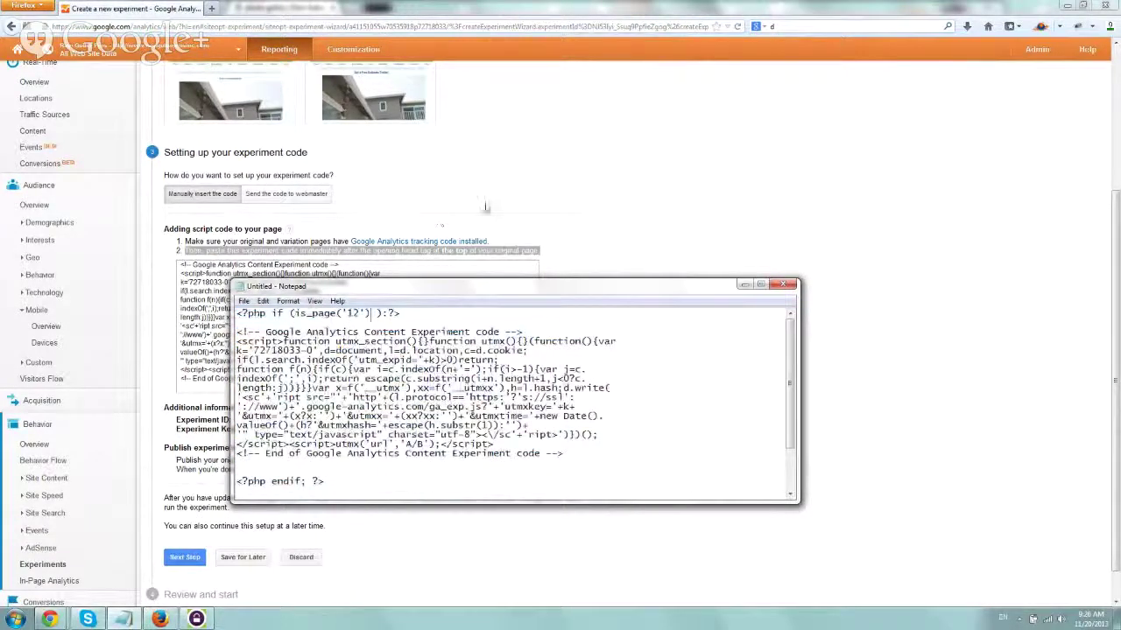
# Return to Chrome showing the original photo gallery page.
pyautogui.click(616, 198)
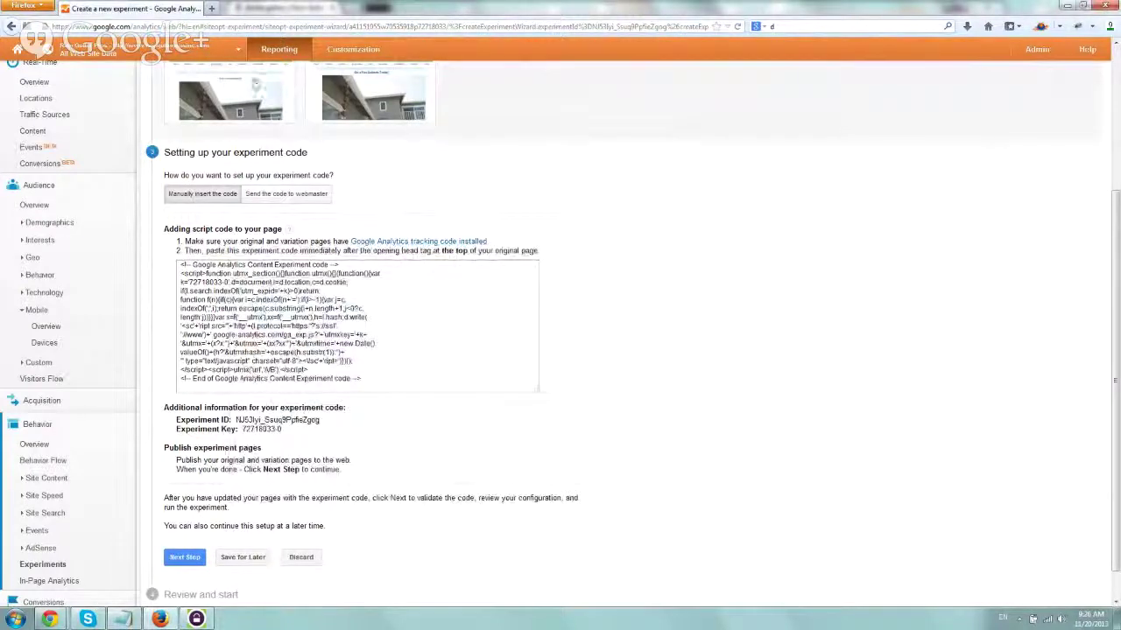
pyautogui.moveTo(53, 618)
pyautogui.click(88, 565)
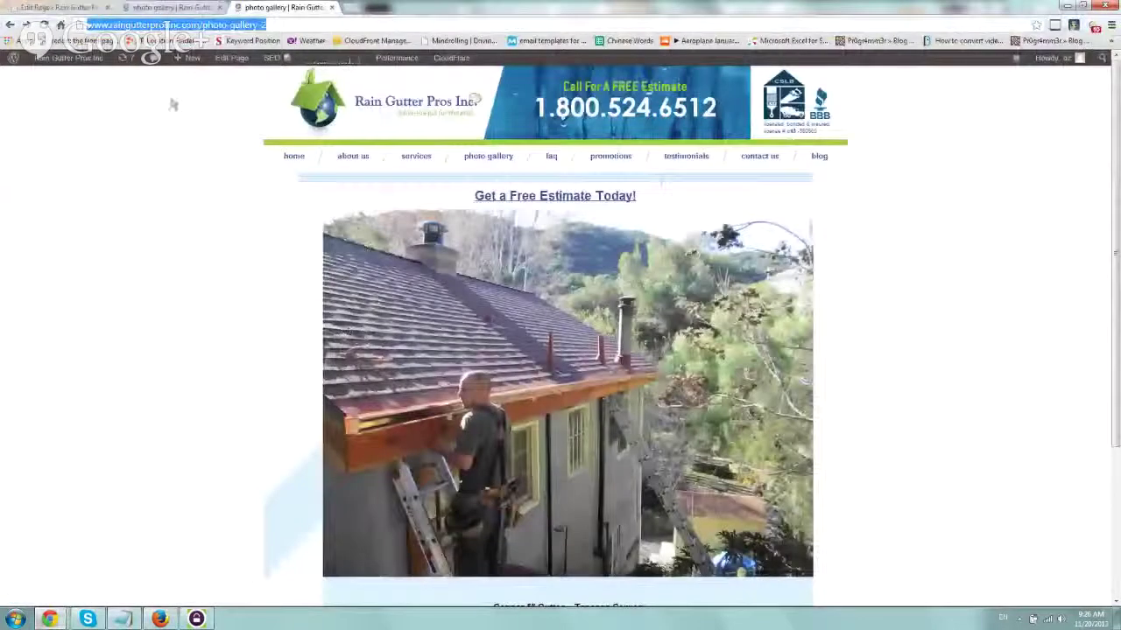
# Open the photo gallery page's editor and confirm its post ID 12 matches the Notepad condition.
pyautogui.click(198, 7)
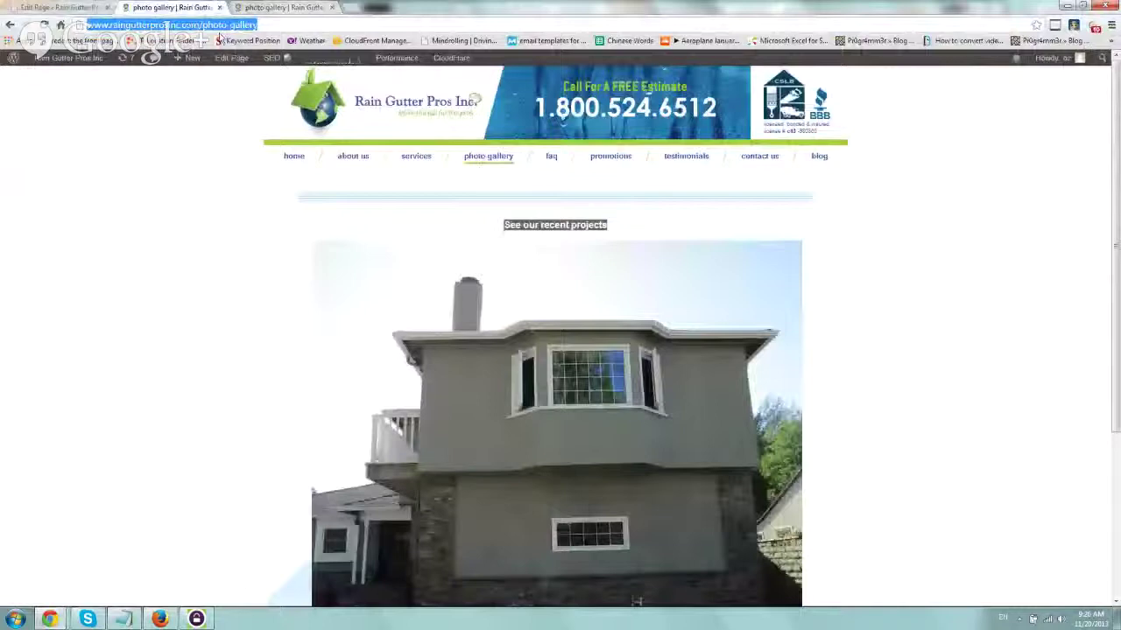
pyautogui.click(220, 58)
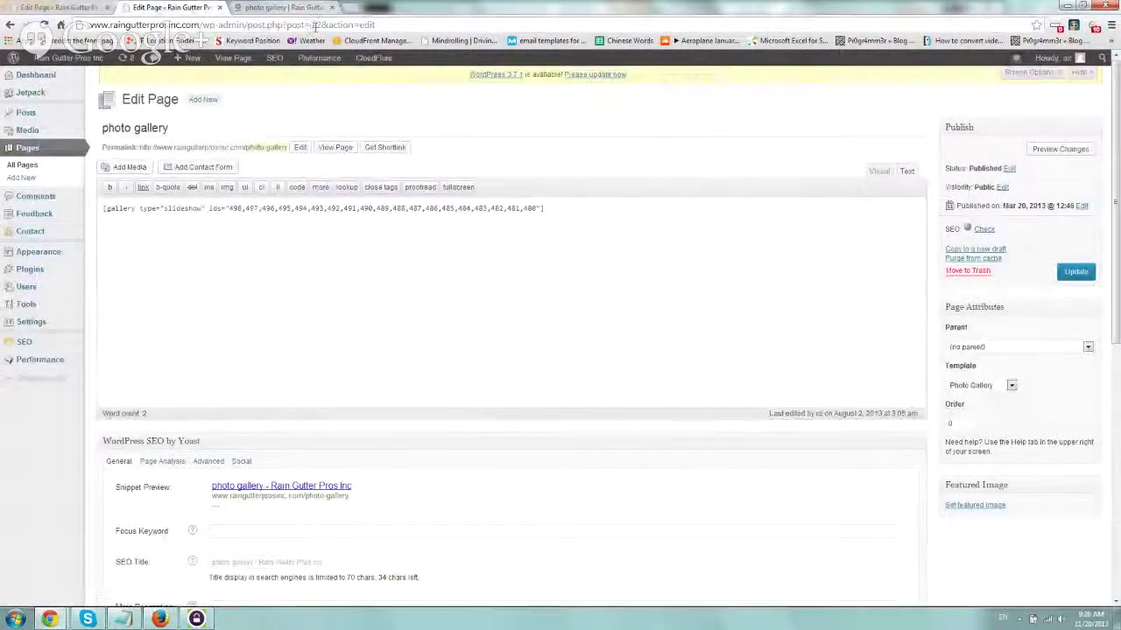
pyautogui.doubleClick(316, 24)
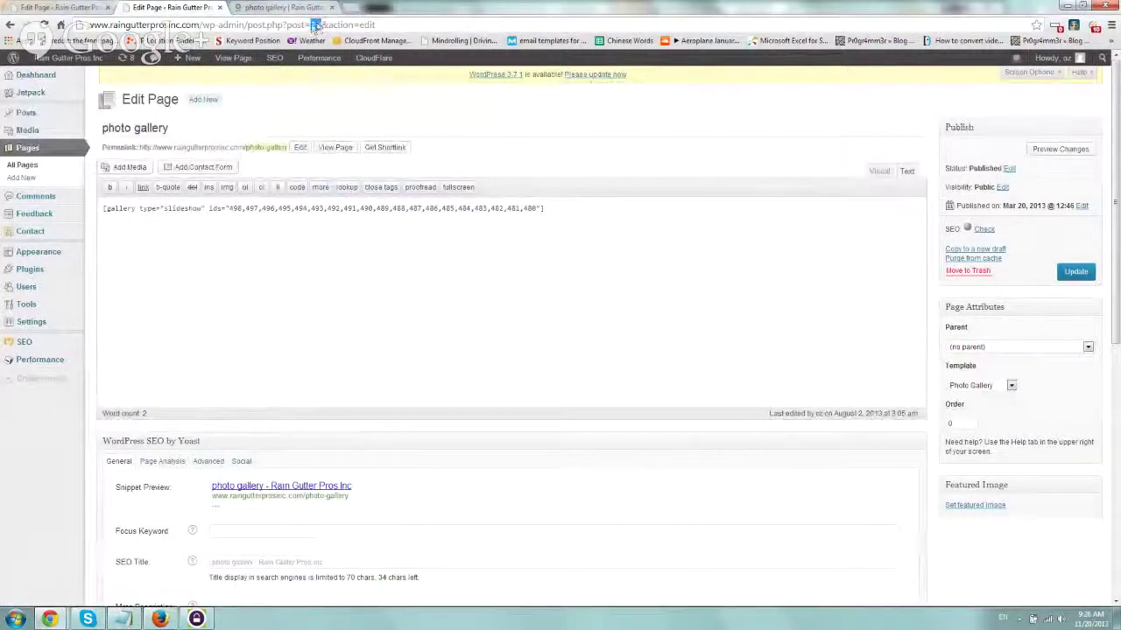
pyautogui.click(122, 619)
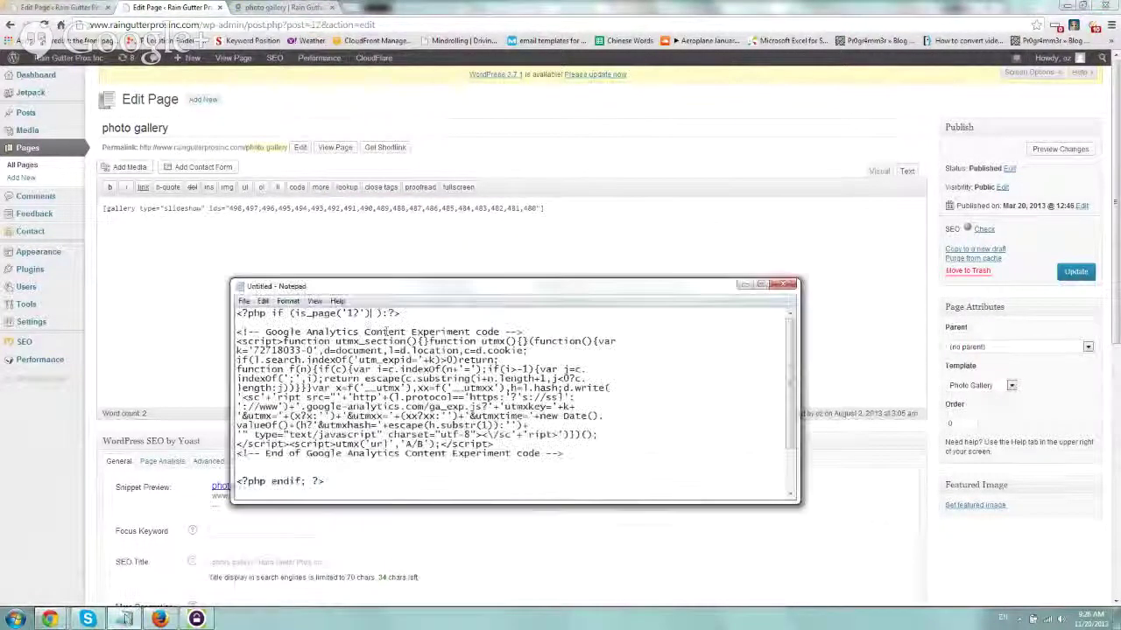
pyautogui.doubleClick(356, 312)
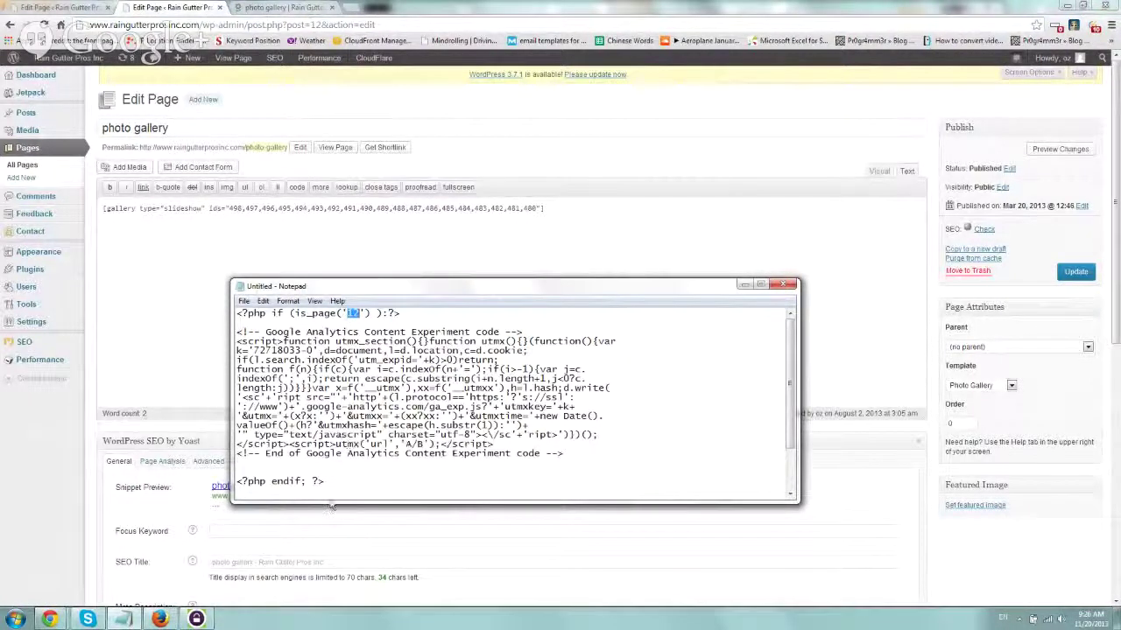
# Copy all of the wrapped experiment code from Notepad.
pyautogui.moveTo(331, 481); pyautogui.dragTo(234, 312)
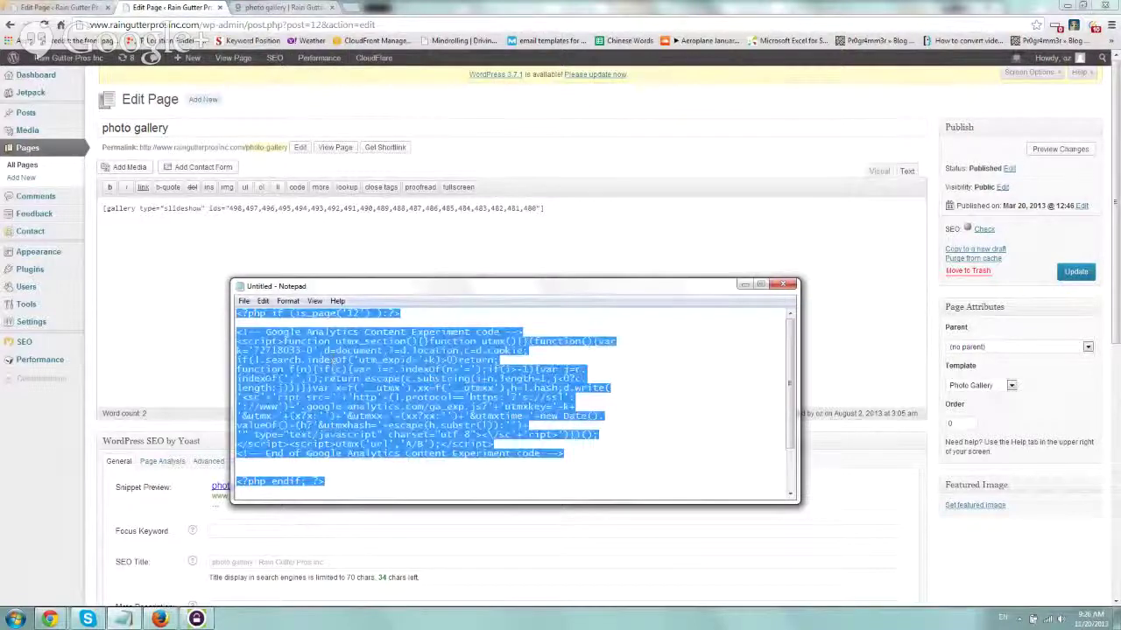
pyautogui.rightClick(334, 357)
pyautogui.click(383, 397)
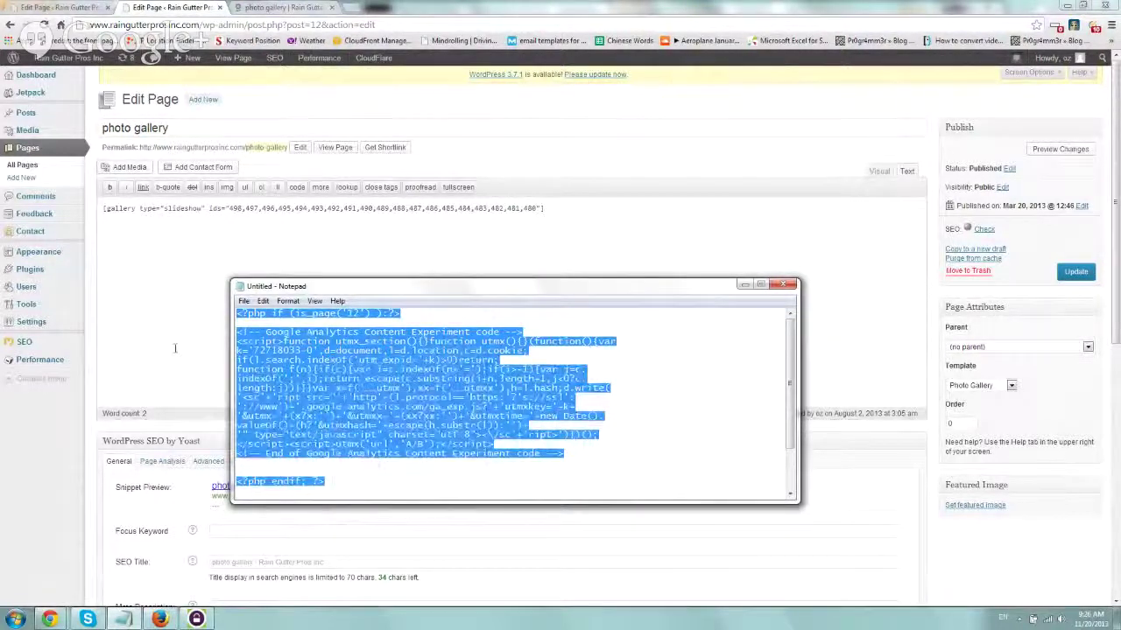
pyautogui.moveTo(26, 252)
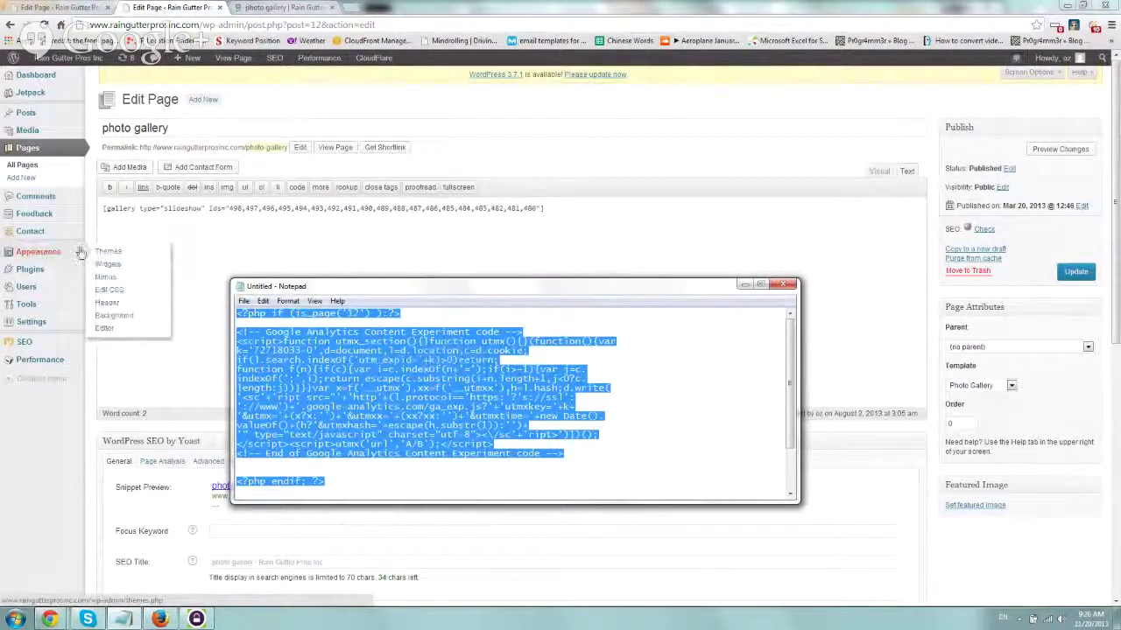
# Open header.php in the theme editor and paste the experiment code right after <head>.
pyautogui.click(117, 335)
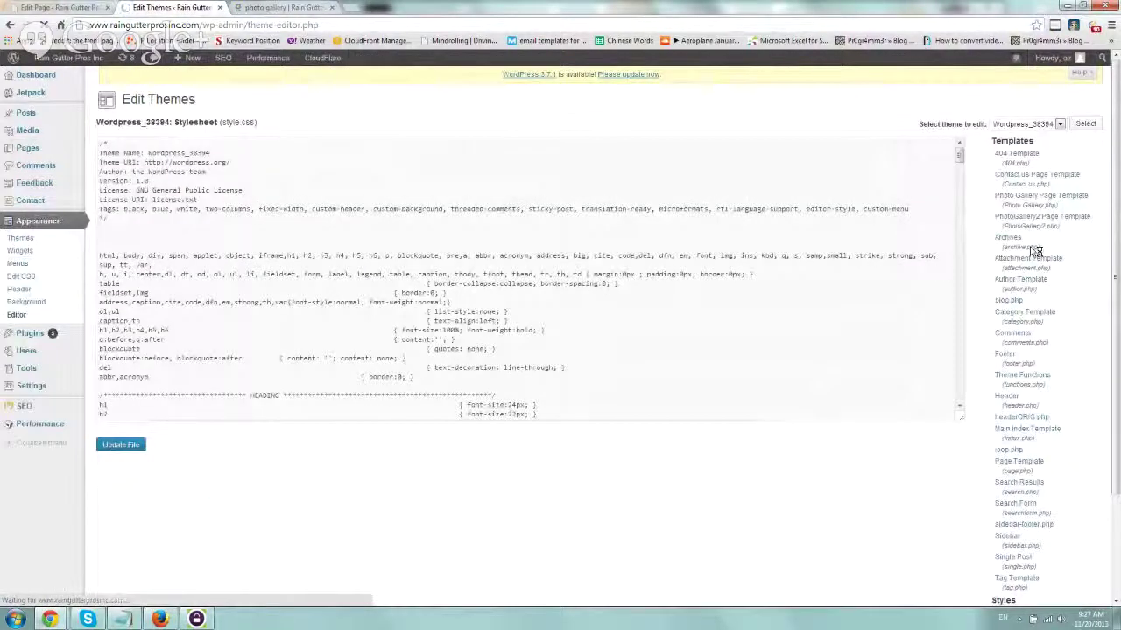
pyautogui.click(1007, 401)
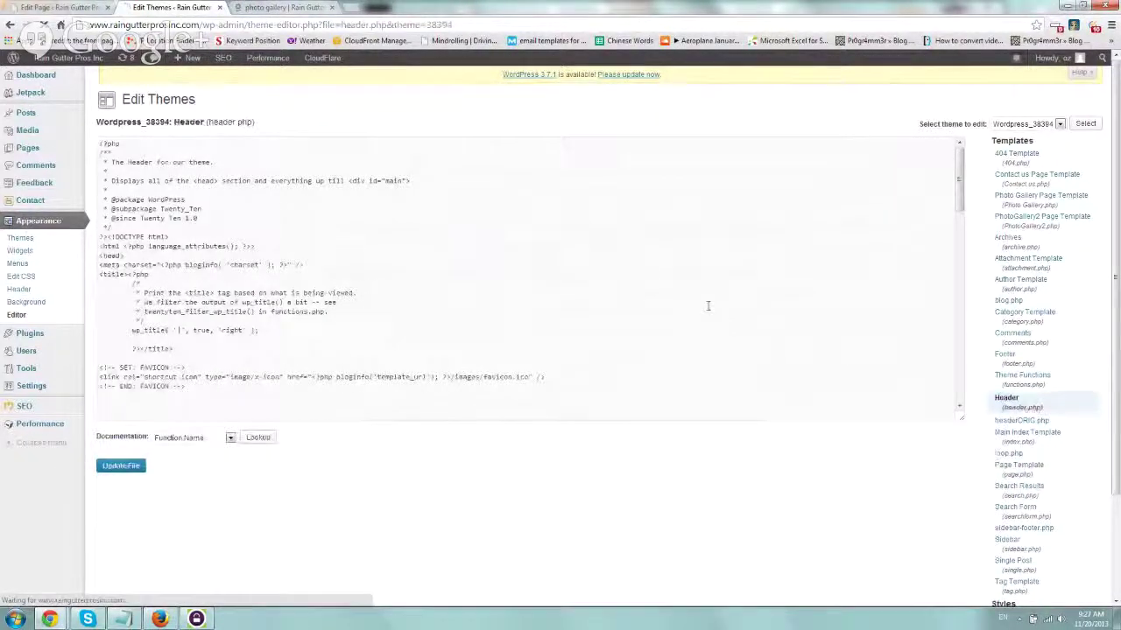
pyautogui.tripleClick(129, 255)
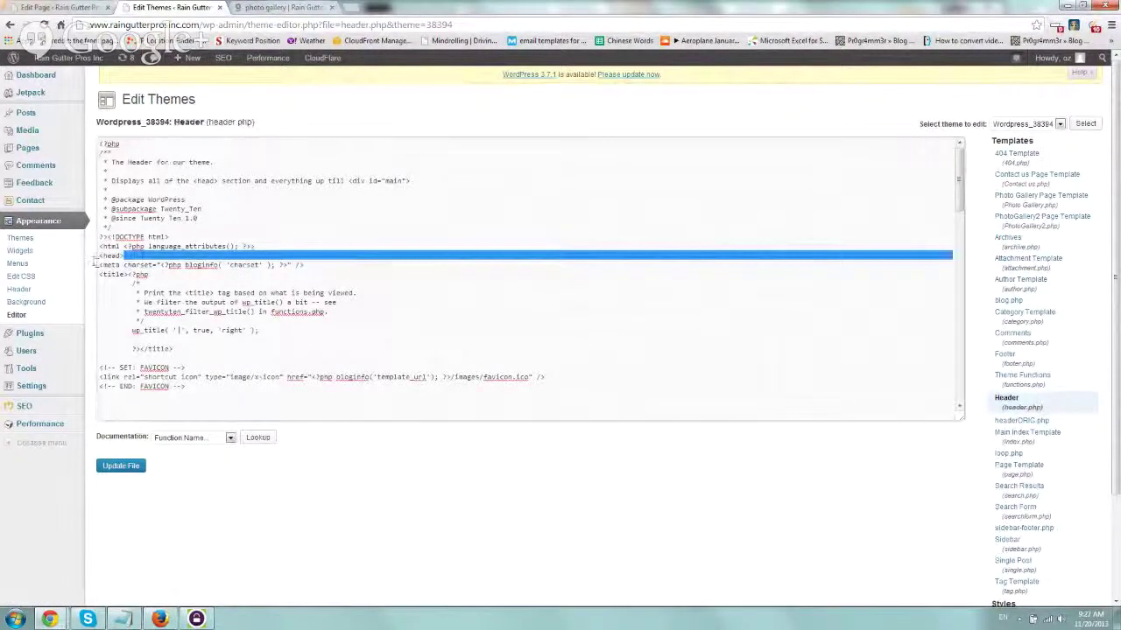
pyautogui.moveTo(99, 256); pyautogui.dragTo(123, 256)
pyautogui.click(146, 255)
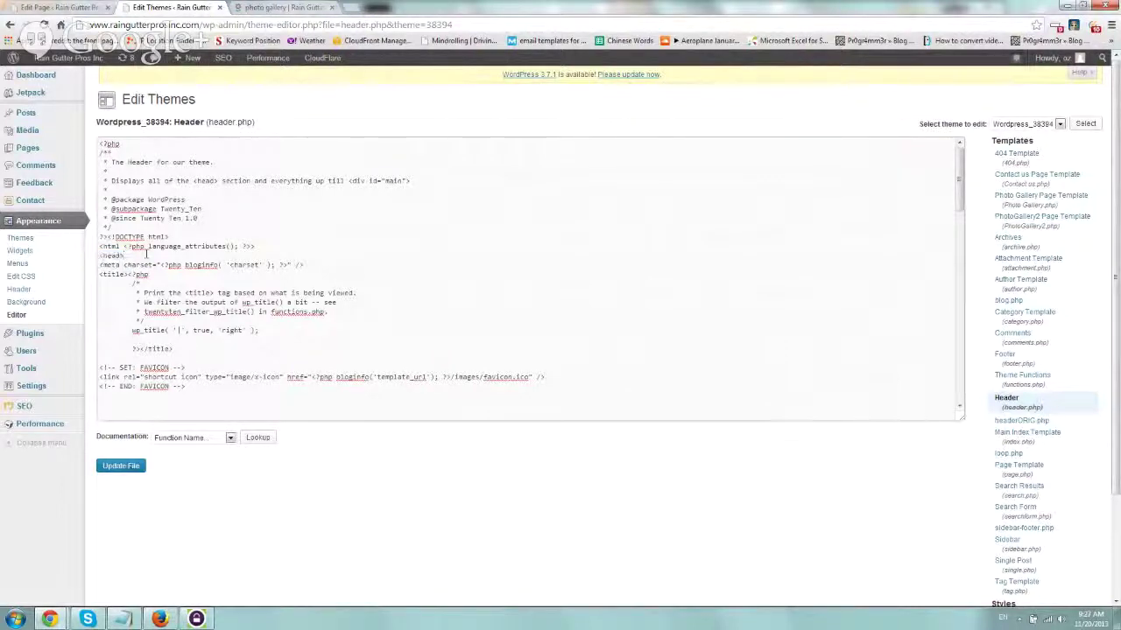
pyautogui.hotkey('ctrl', 'v')
# Delete the stray blank lines around the pasted code and update header.php.
pyautogui.click(158, 265)
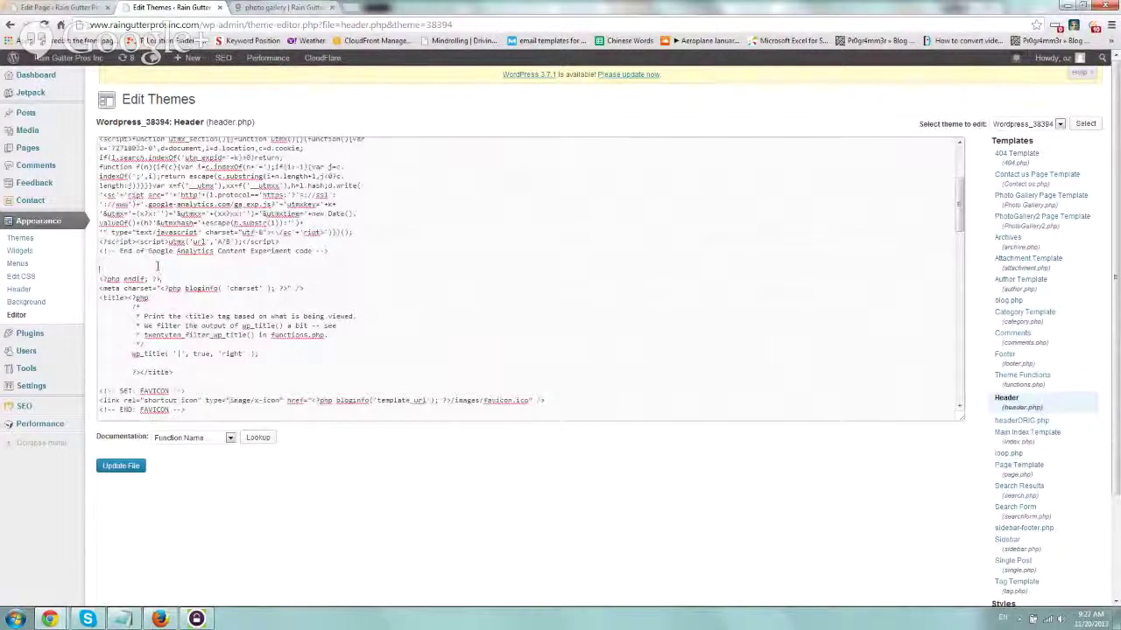
pyautogui.press('BackSpace')
pyautogui.press('BackSpace')
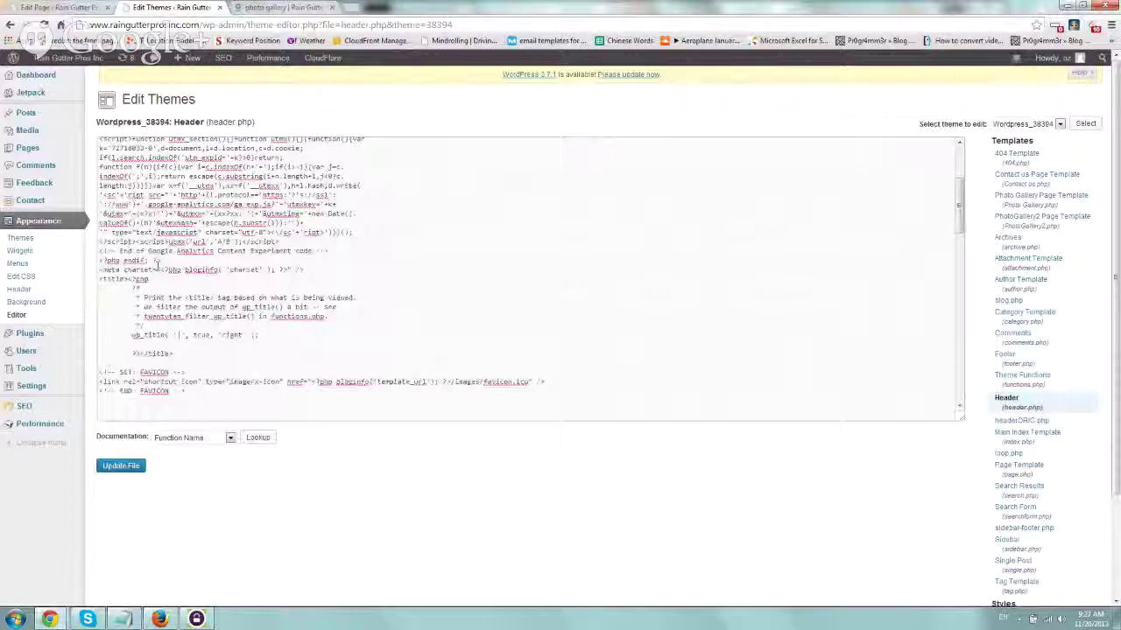
pyautogui.scroll(5, 157, 265)
pyautogui.click(165, 274)
pyautogui.press('BackSpace')
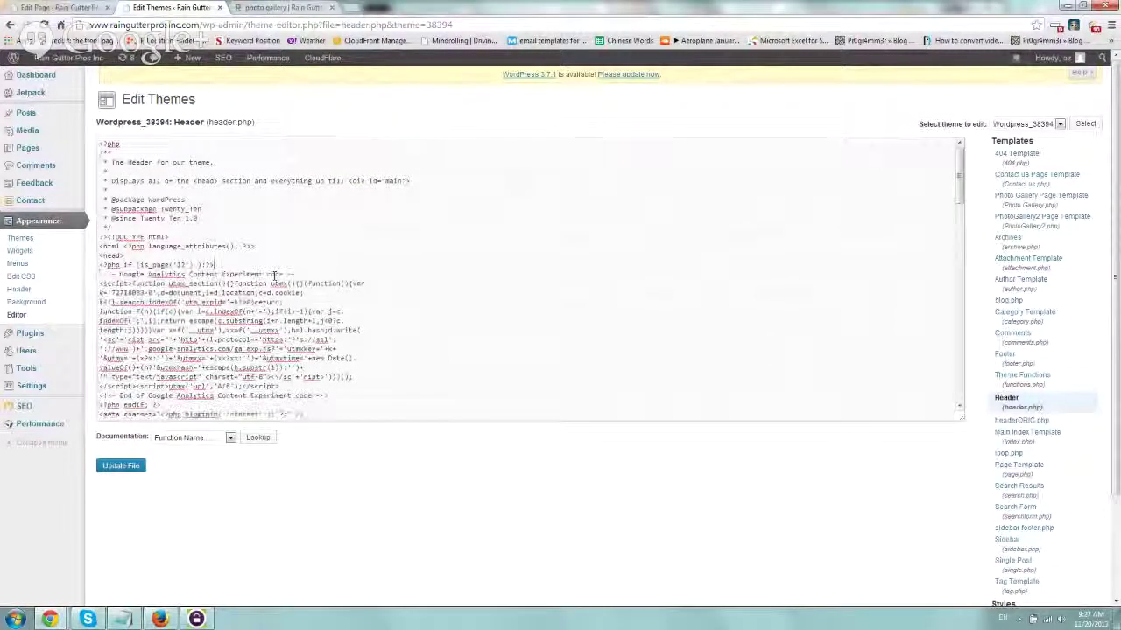
pyautogui.click(129, 468)
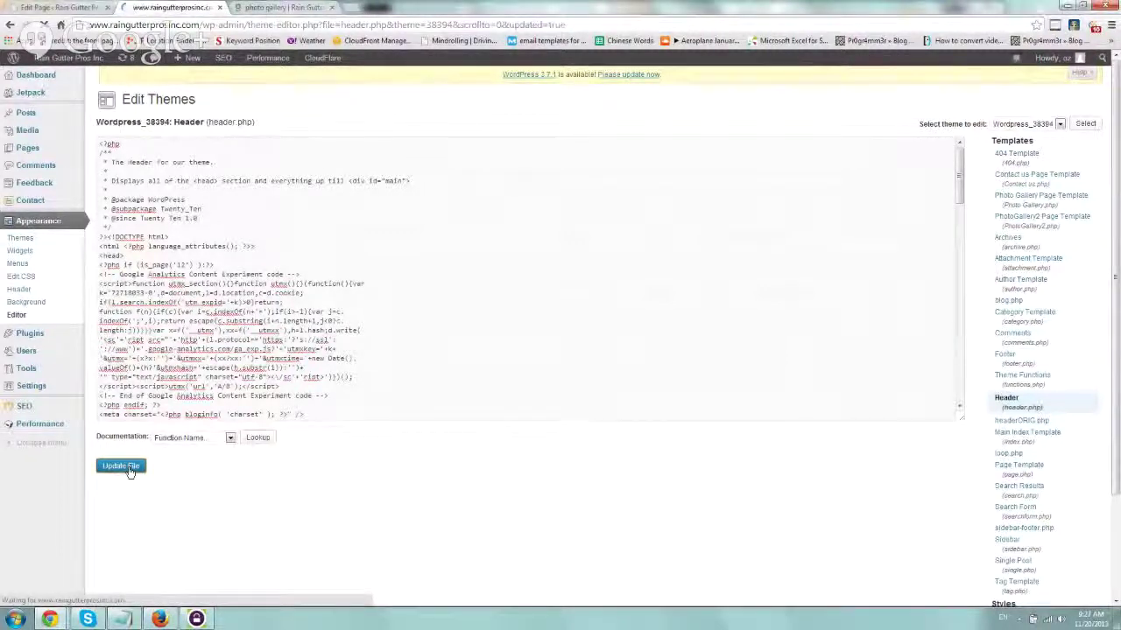
# Reload the photo gallery page and open the photo gallery, services and home links in new tabs.
pyautogui.click(303, 8)
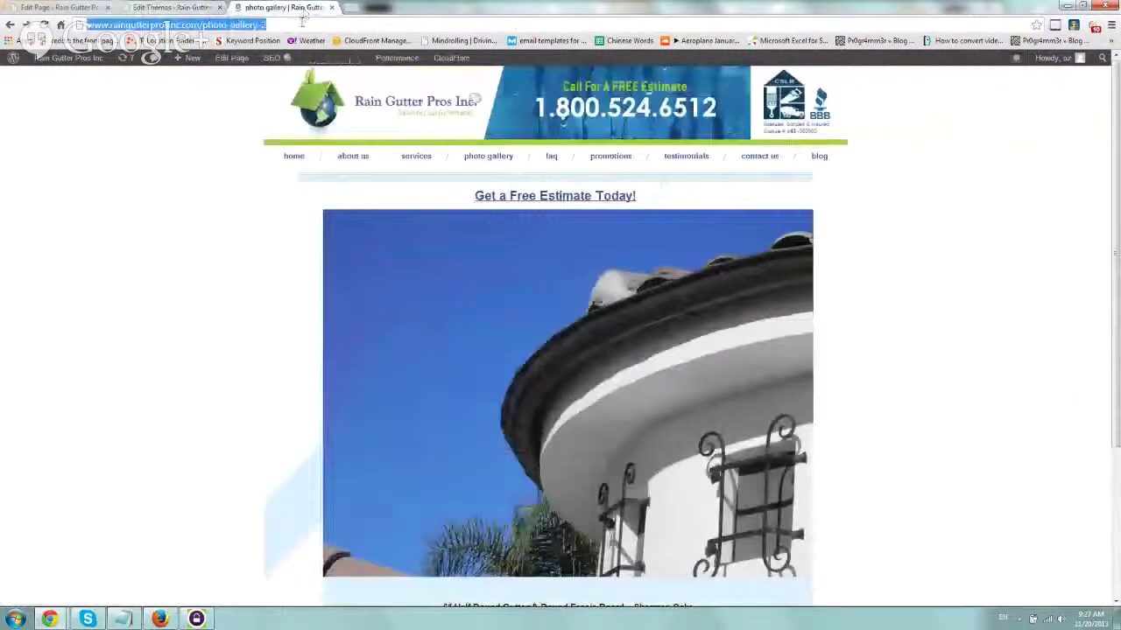
pyautogui.press('F5')
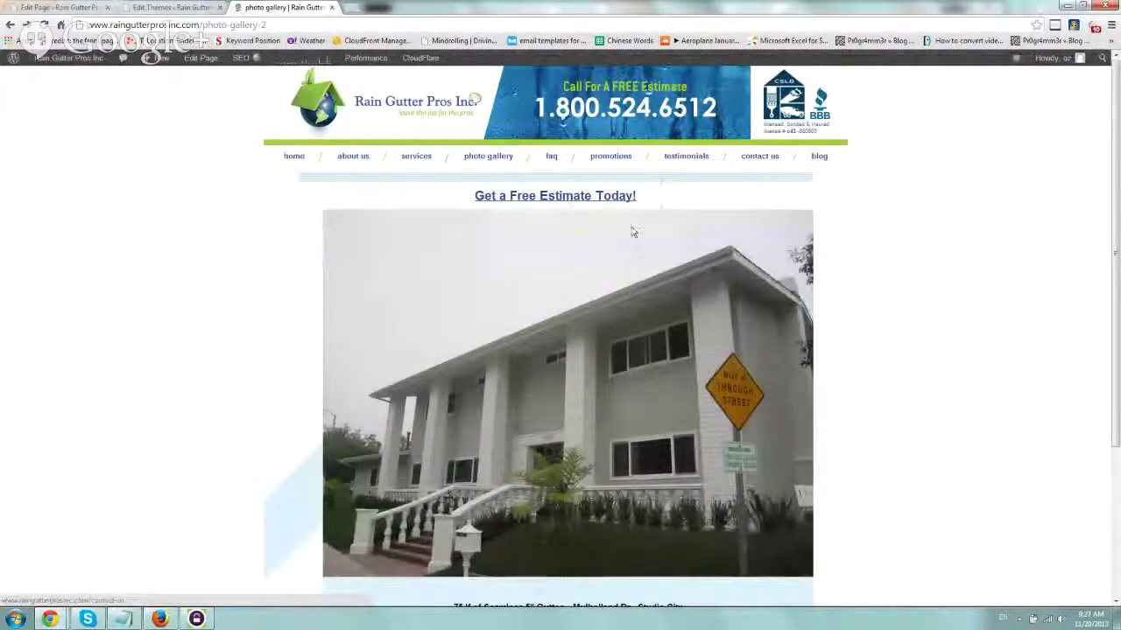
pyautogui.moveTo(646, 225)
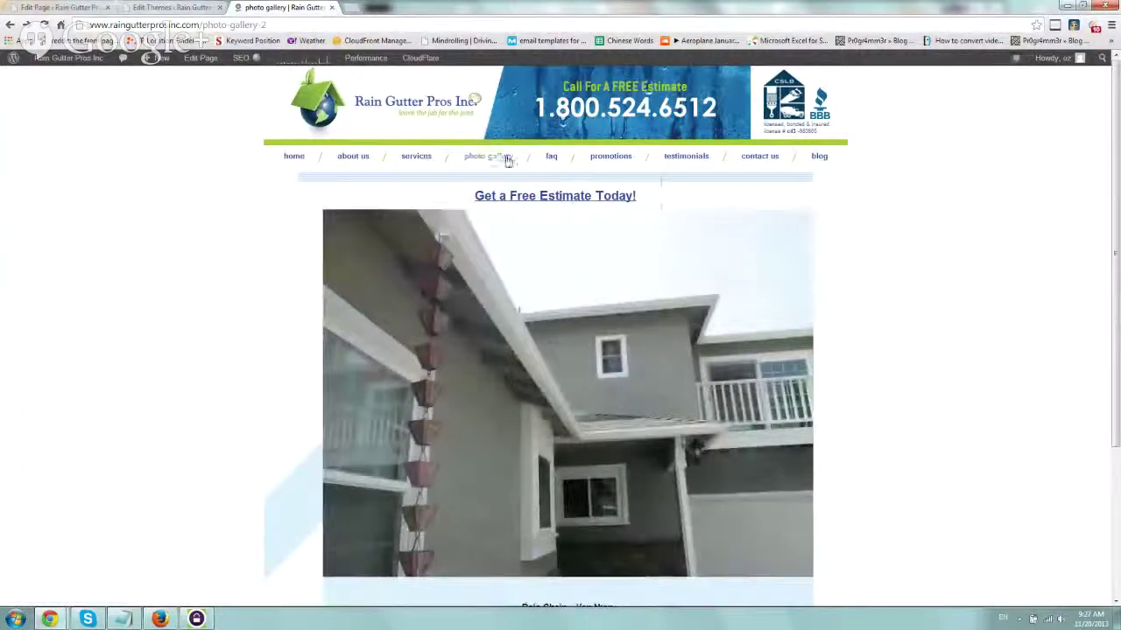
pyautogui.rightClick(509, 164)
pyautogui.click(526, 167)
pyautogui.rightClick(415, 161)
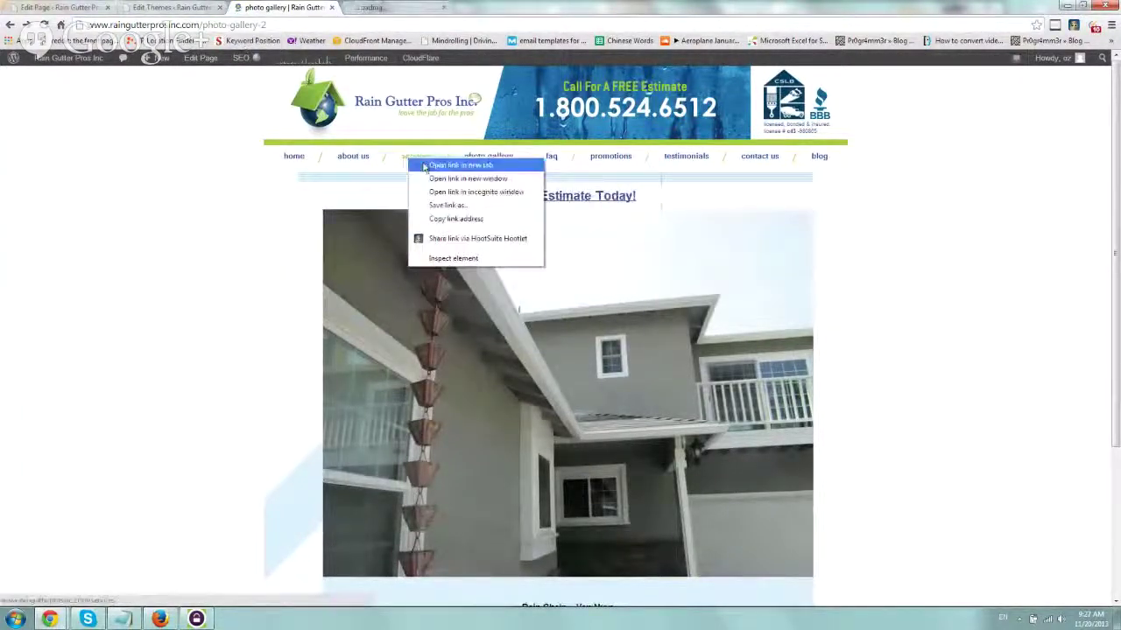
pyautogui.click(438, 167)
pyautogui.rightClick(295, 156)
pyautogui.click(309, 161)
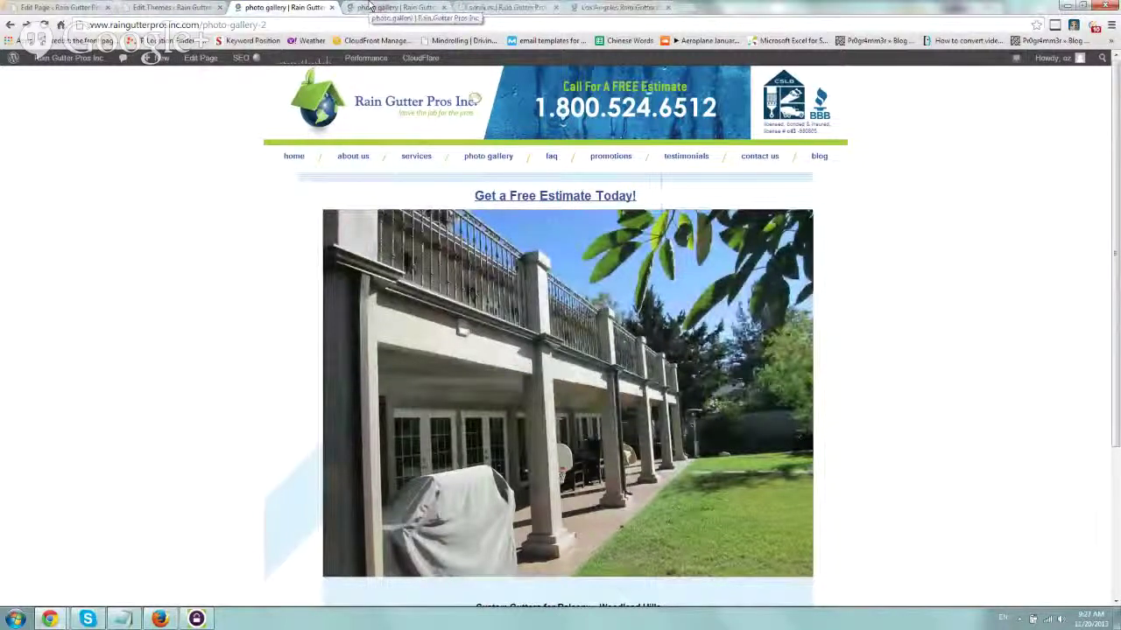
# Check each newly opened page and view the gallery page's HTML source.
pyautogui.click(371, 7)
pyautogui.click(497, 7)
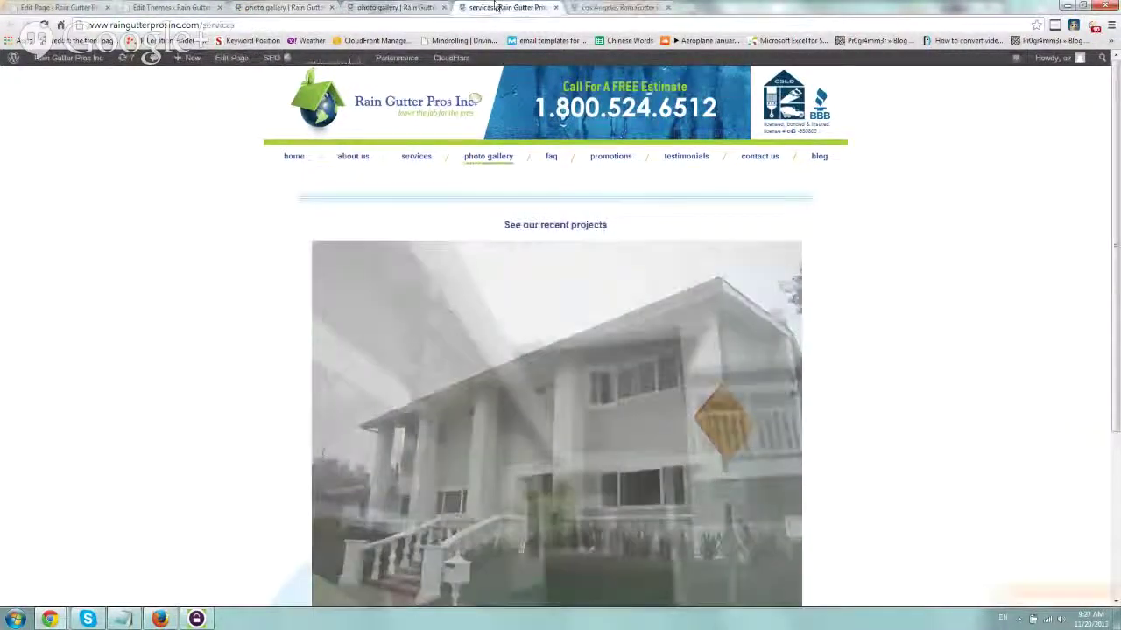
pyautogui.click(616, 7)
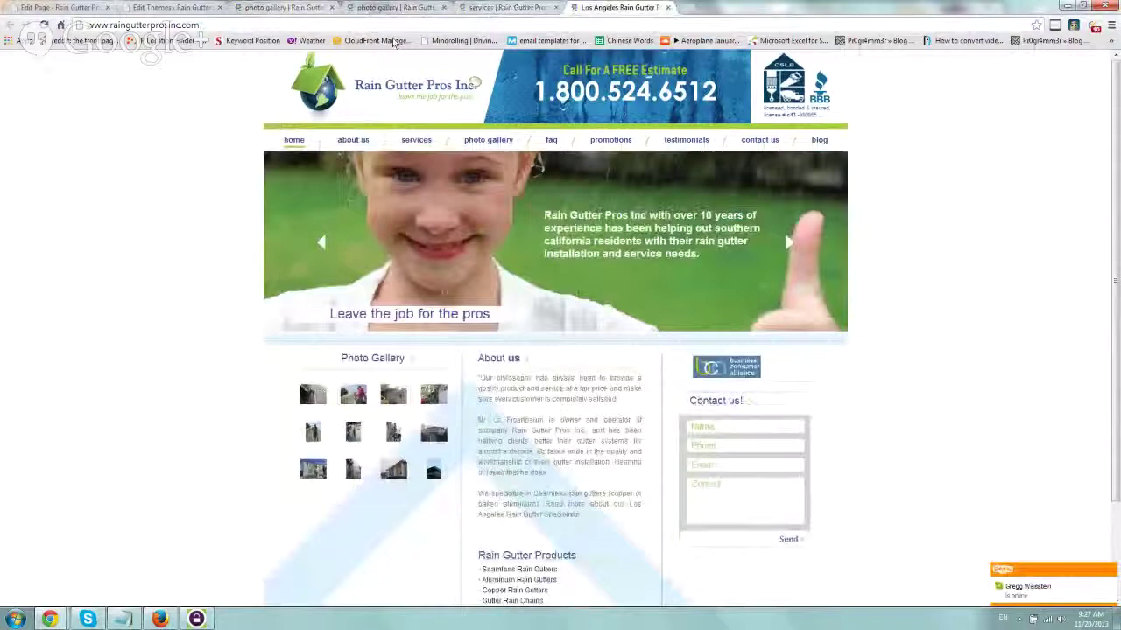
pyautogui.click(282, 7)
pyautogui.click(355, 7)
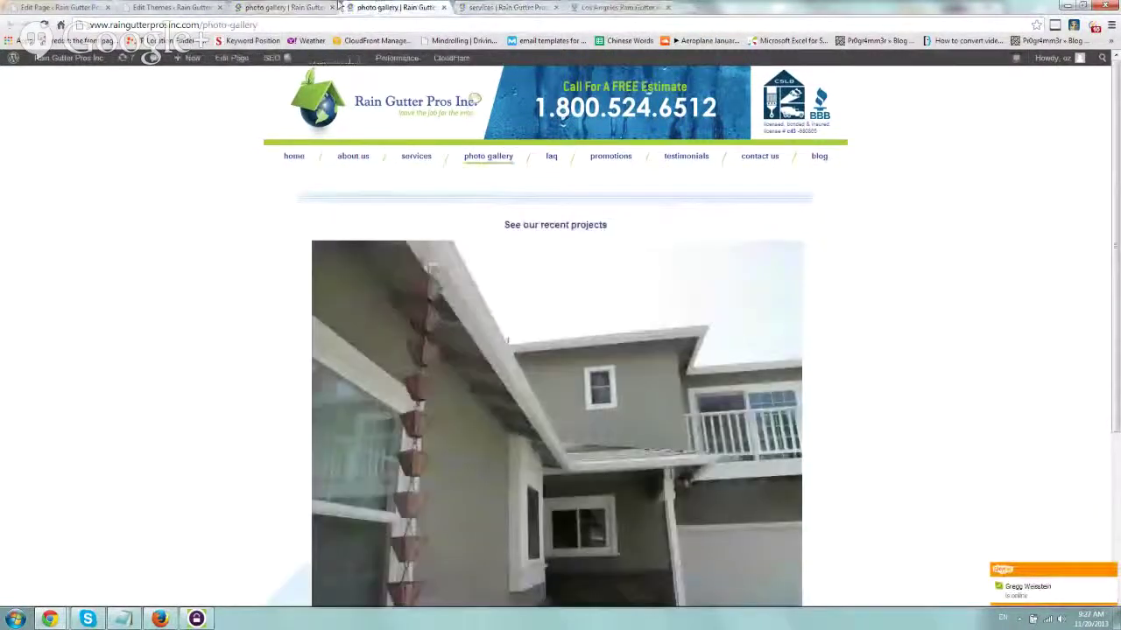
pyautogui.rightClick(158, 174)
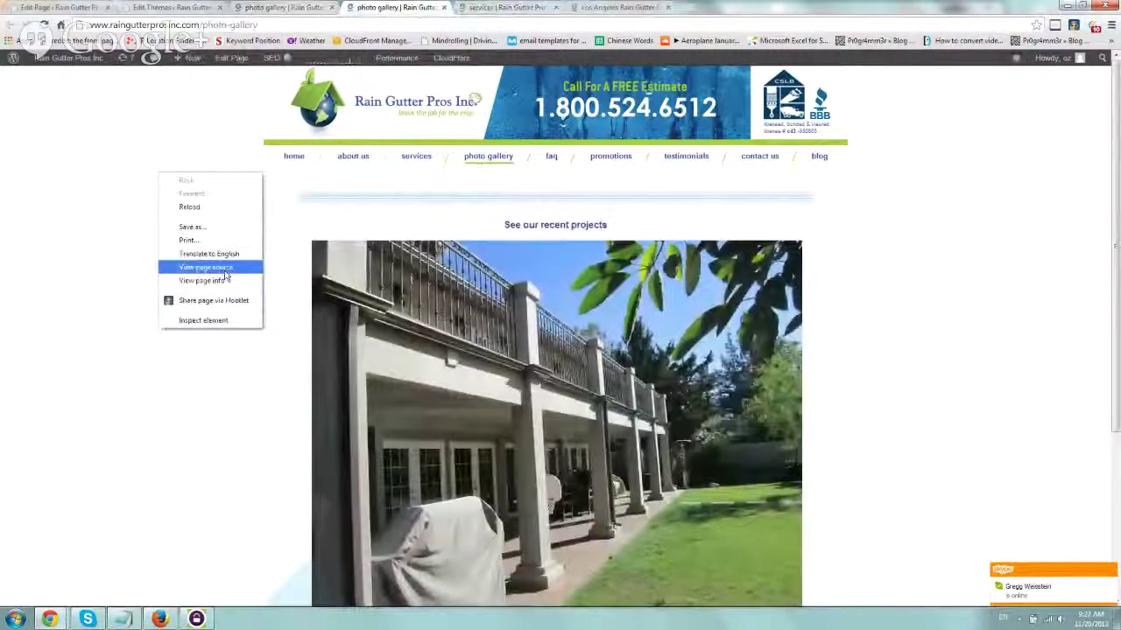
pyautogui.click(225, 277)
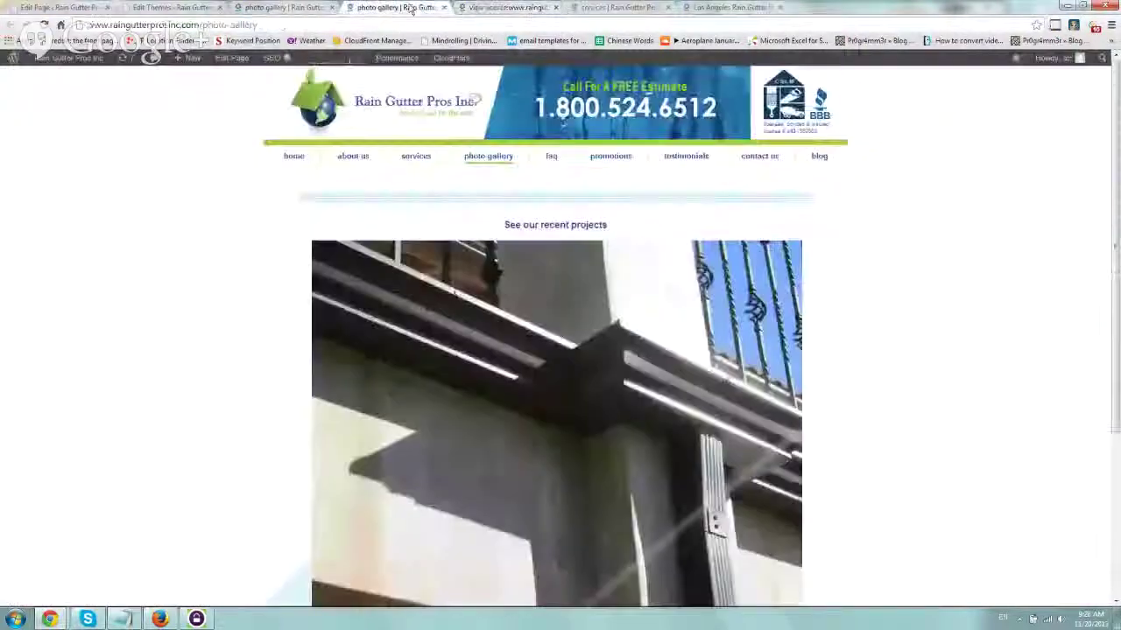
pyautogui.rightClick(176, 195)
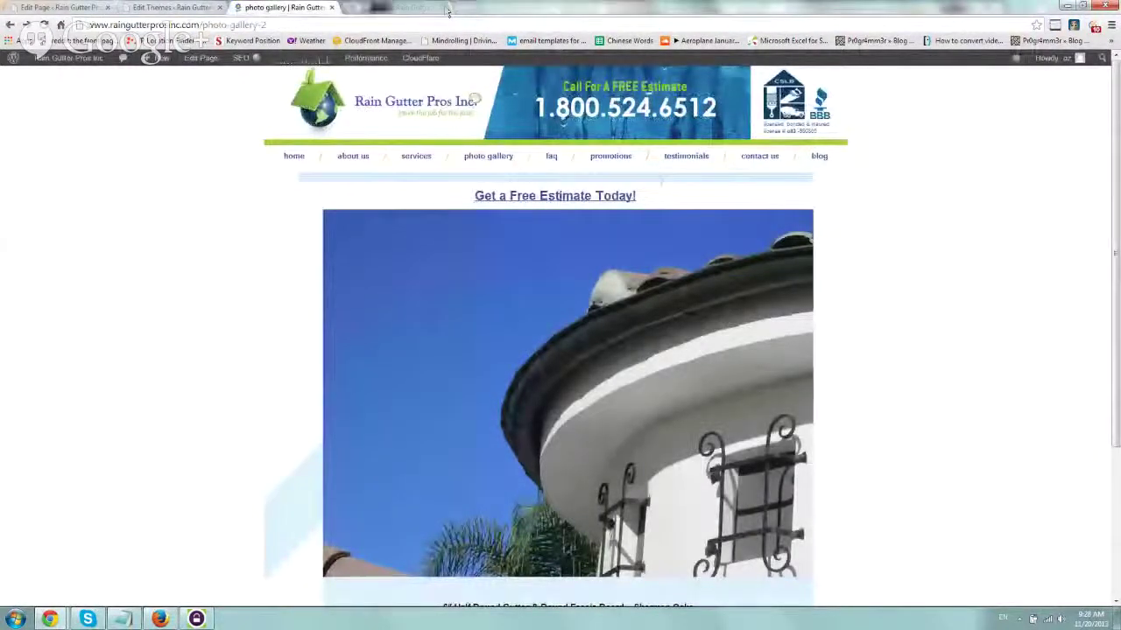
# Advance to Review and start and check code validation for Original Photo Gallery and Variation 1.
pyautogui.click(160, 619)
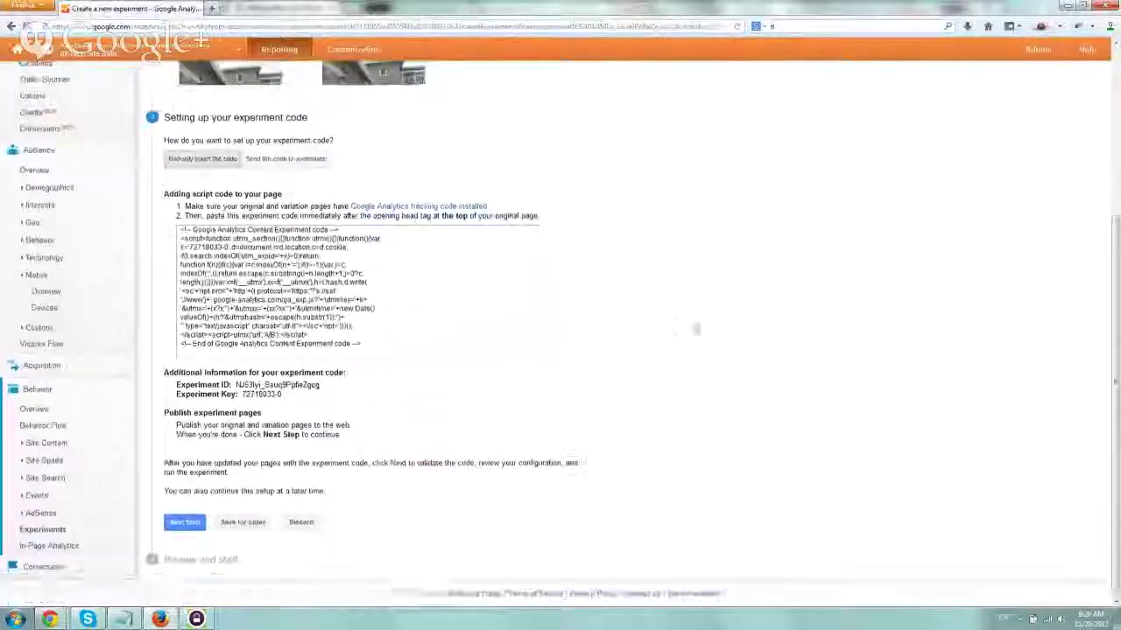
pyautogui.click(184, 522)
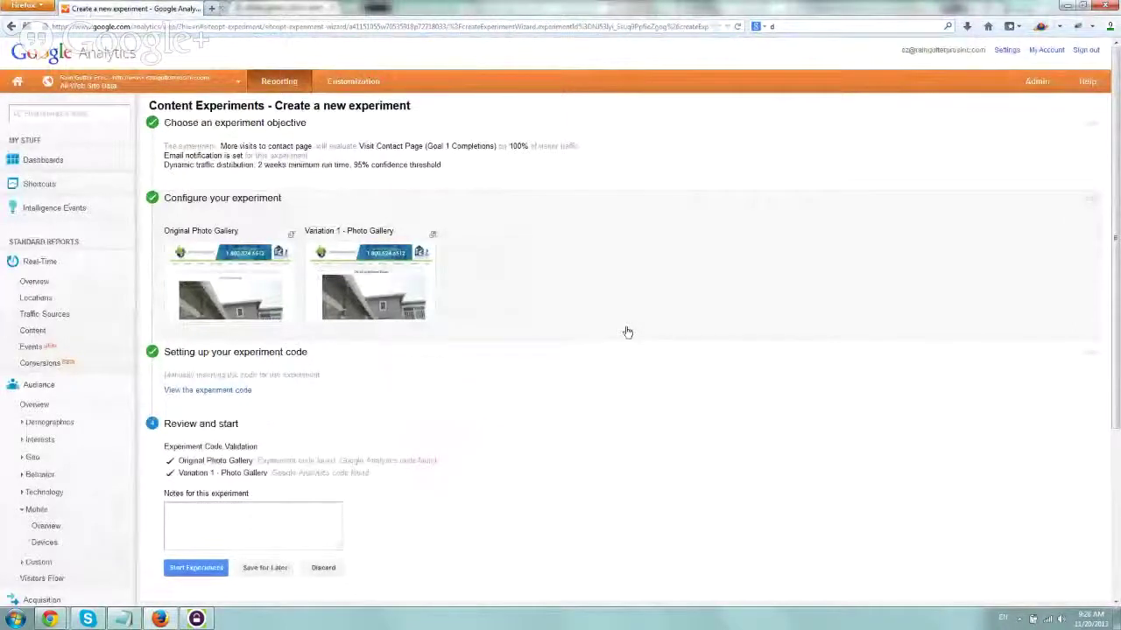
pyautogui.scroll(-2, 578, 335)
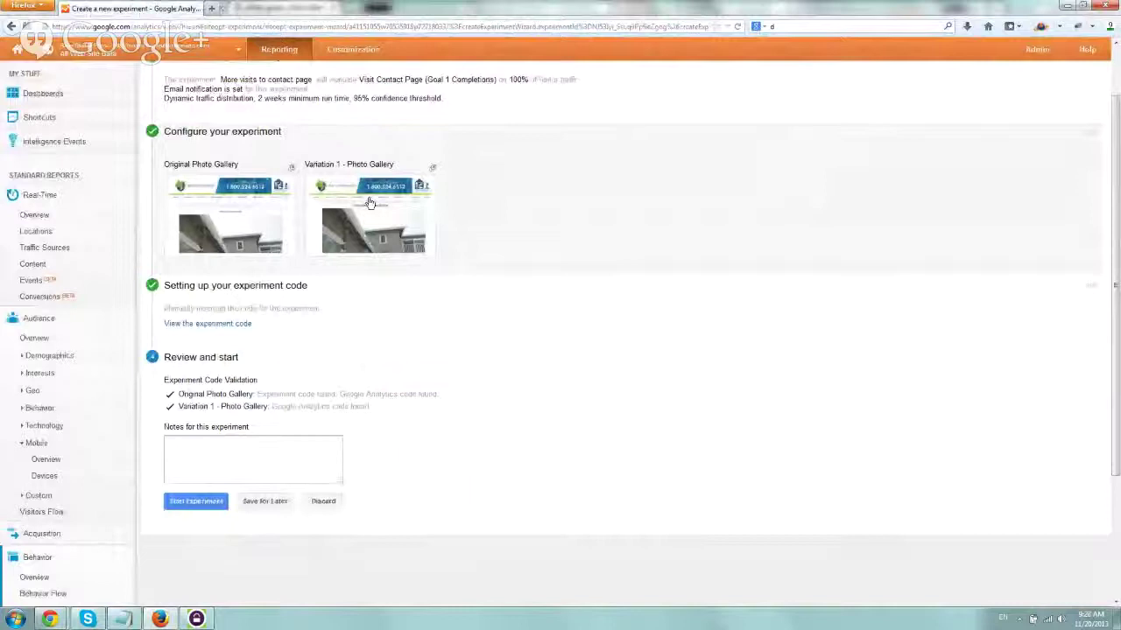
pyautogui.scroll(-2, 420, 321)
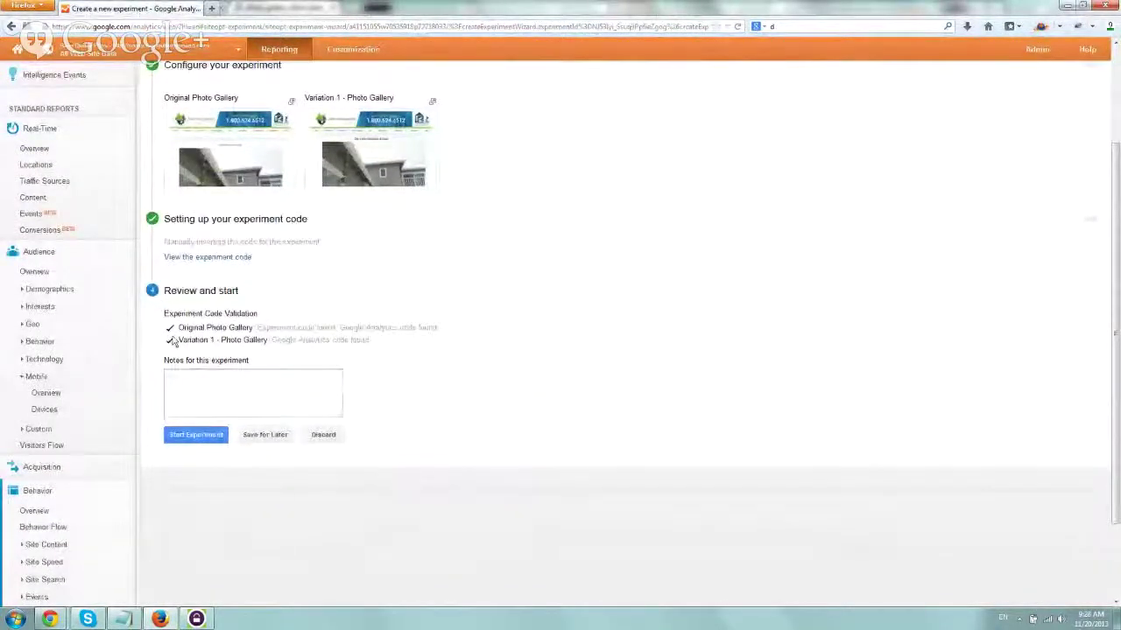
pyautogui.moveTo(178, 328); pyautogui.dragTo(431, 328)
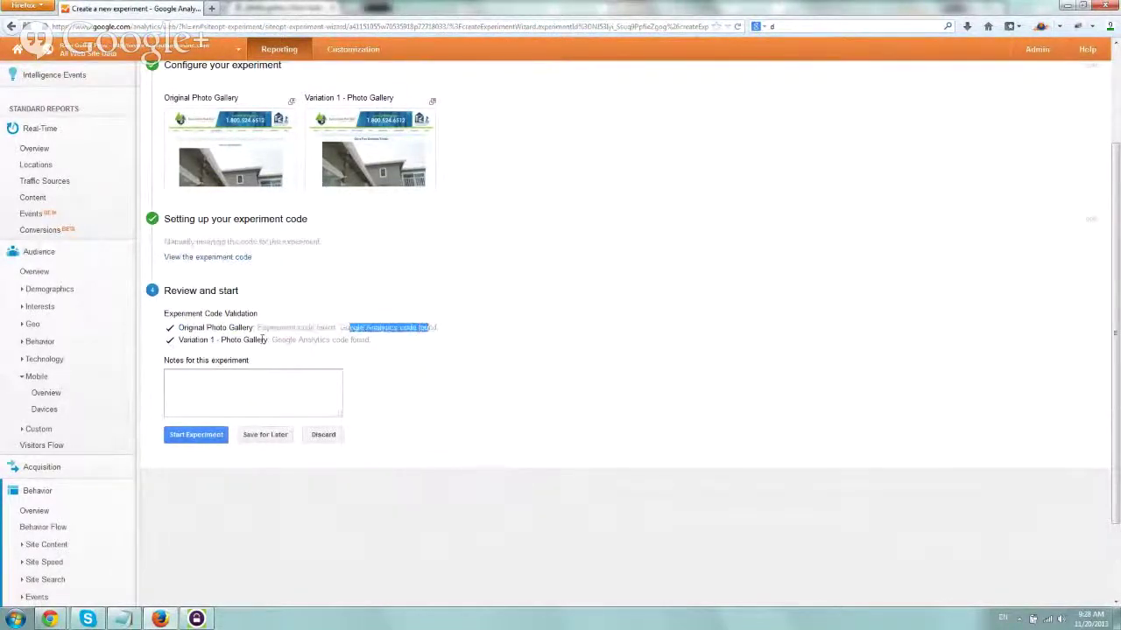
pyautogui.moveTo(274, 342); pyautogui.dragTo(377, 344)
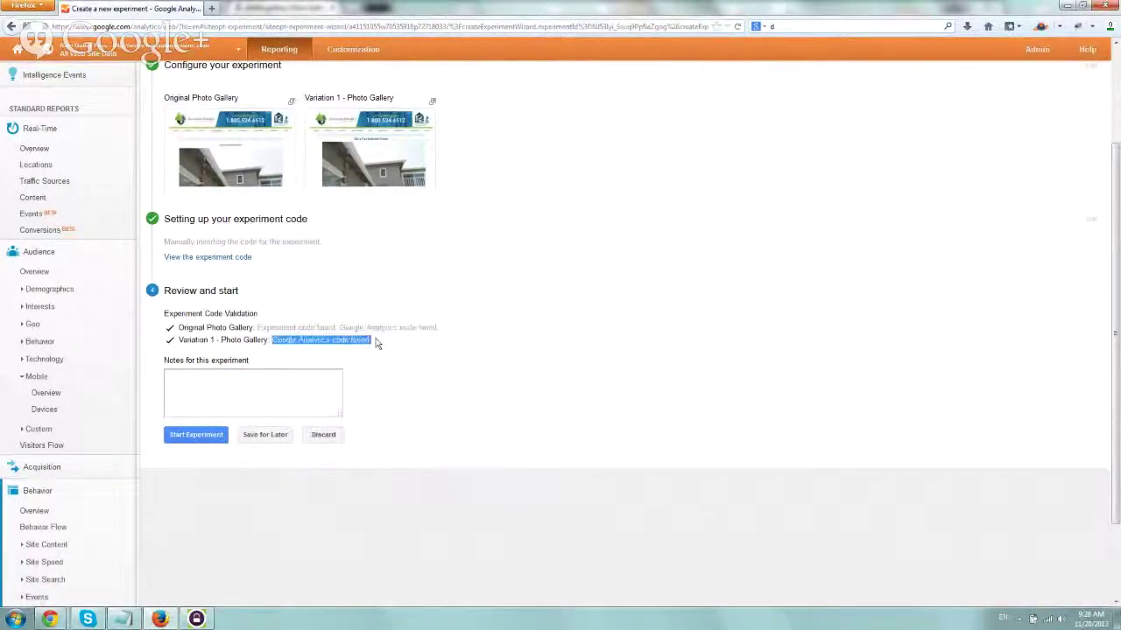
# Start the experiment and go to the experiments list from the launch confirmation.
pyautogui.click(203, 436)
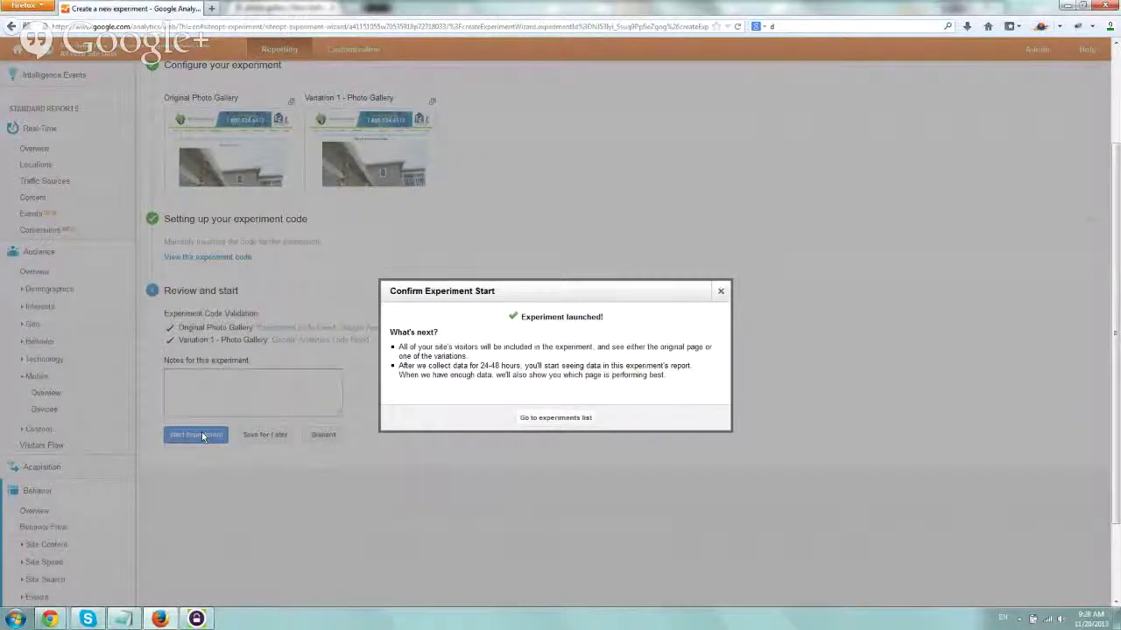
pyautogui.click(578, 419)
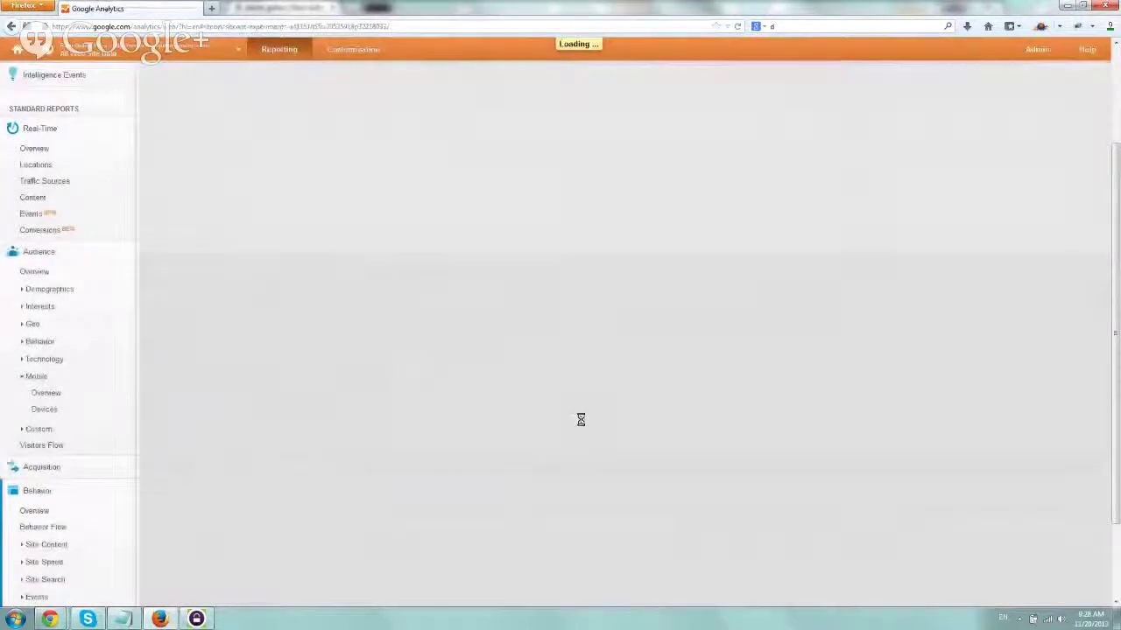